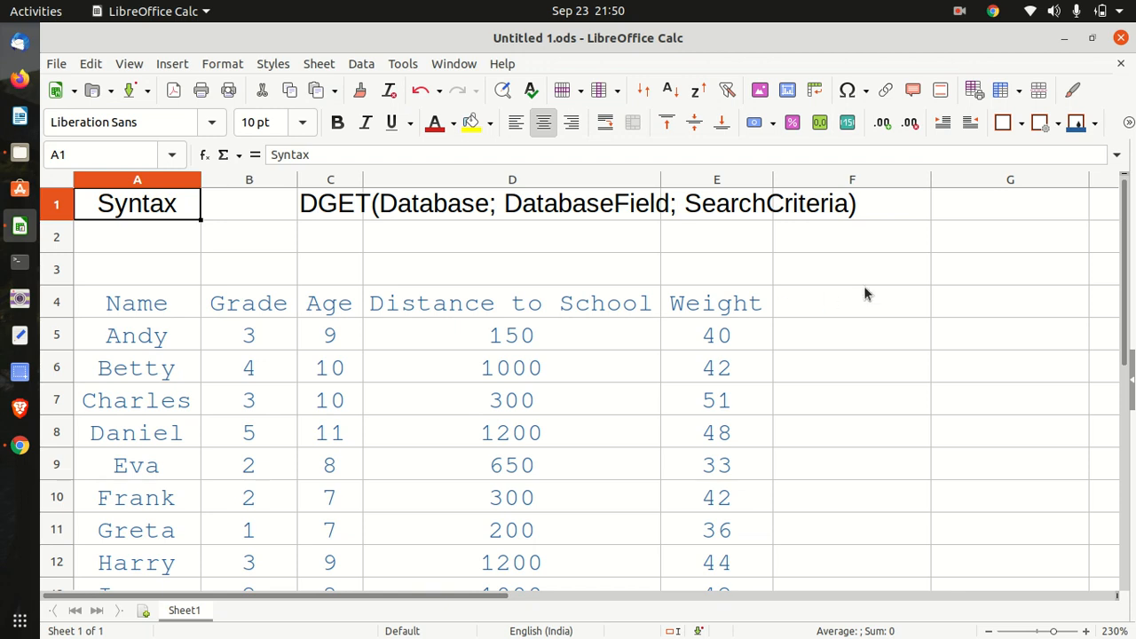
Review the DGET syntax in C1 and look through the student data table beneath it
click(335, 205)
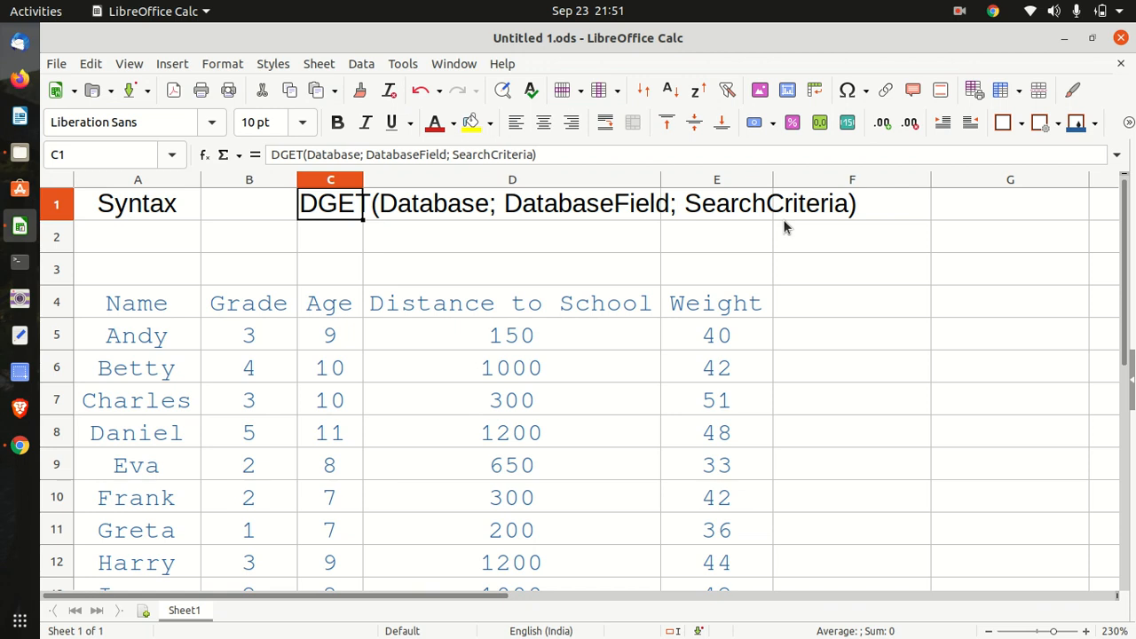
key(Down)
key(Down)
key(Down)
key(Down)
key(Down)
key(Down)
key(Down)
key(Down)
key(Down)
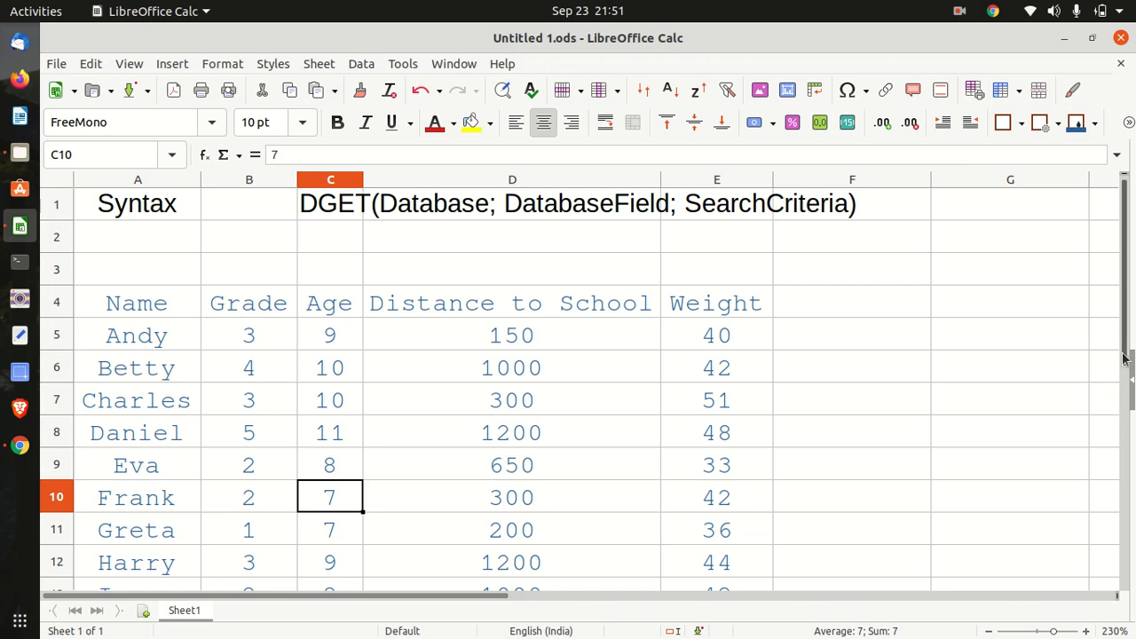
drag(1123, 358, 1112, 413)
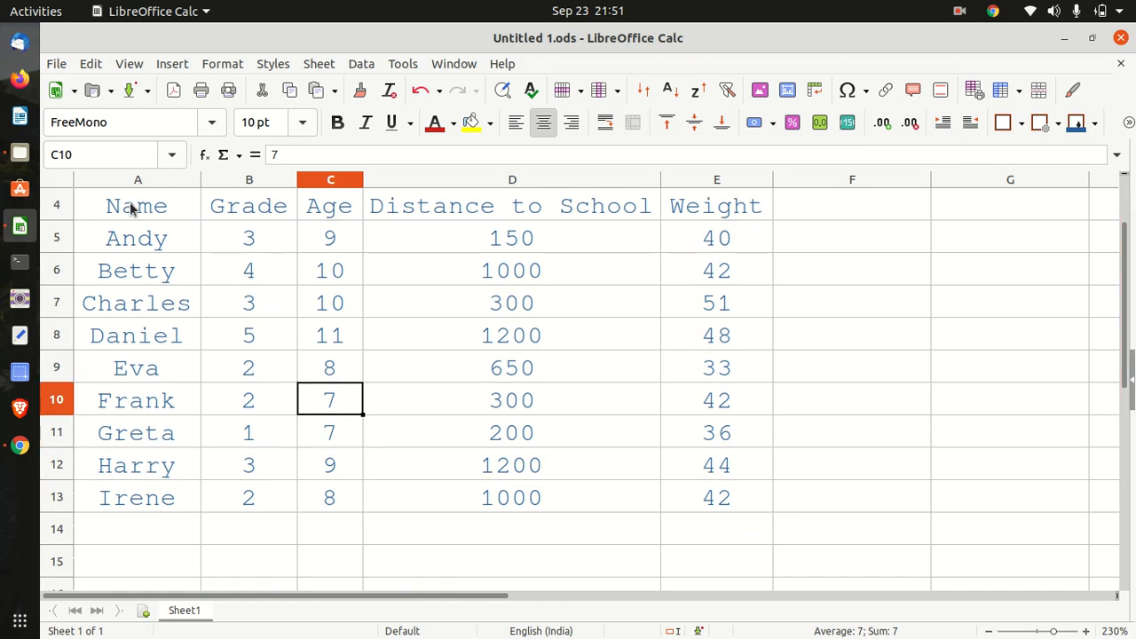
Copy the table's header cells A4:E4, from Name to Weight
drag(131, 207, 714, 312)
click(712, 313)
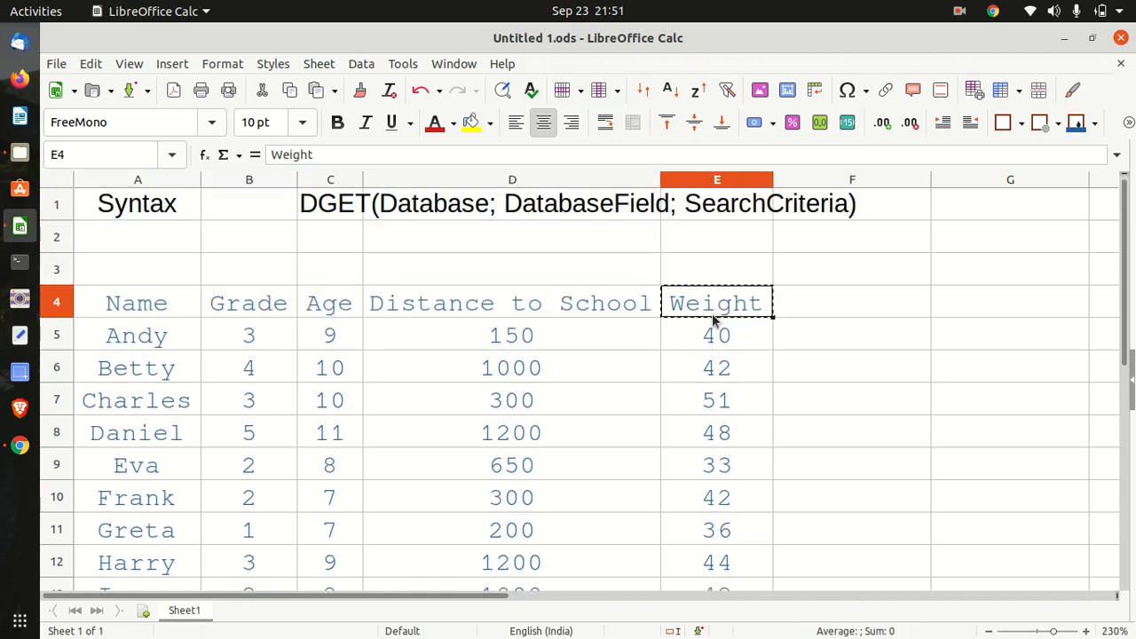
key(shift+Left)
key(shift+Left)
key(shift+Left)
key(shift+Left)
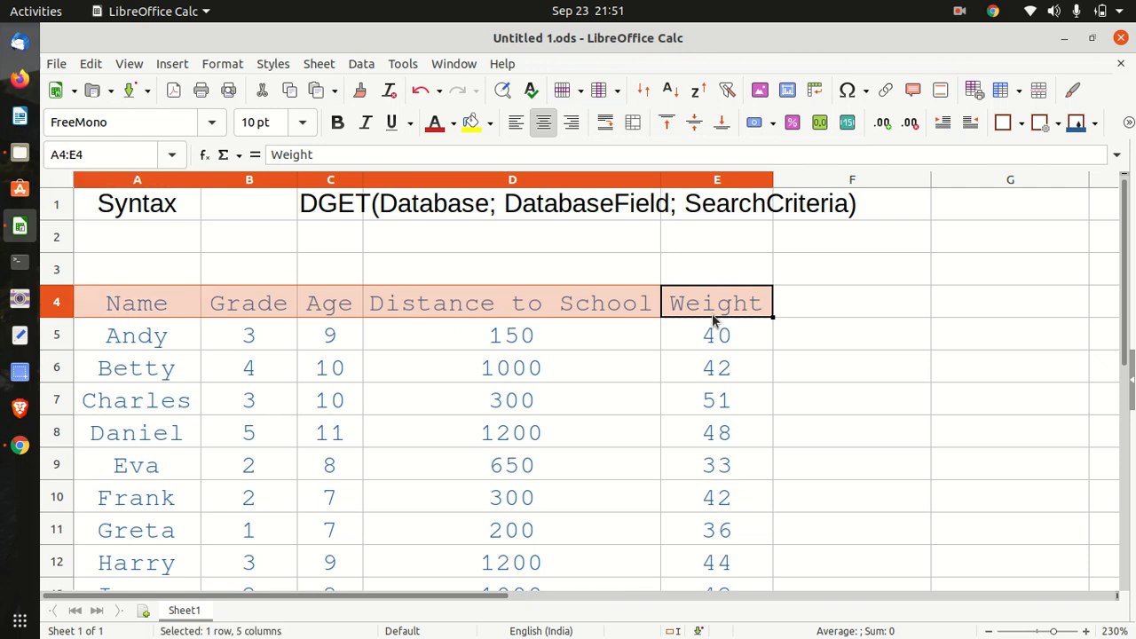
key(ctrl+c)
Paste the copied headers below the table in row 15, starting at A15
key(Down)
key(Down)
key(Down)
key(Down)
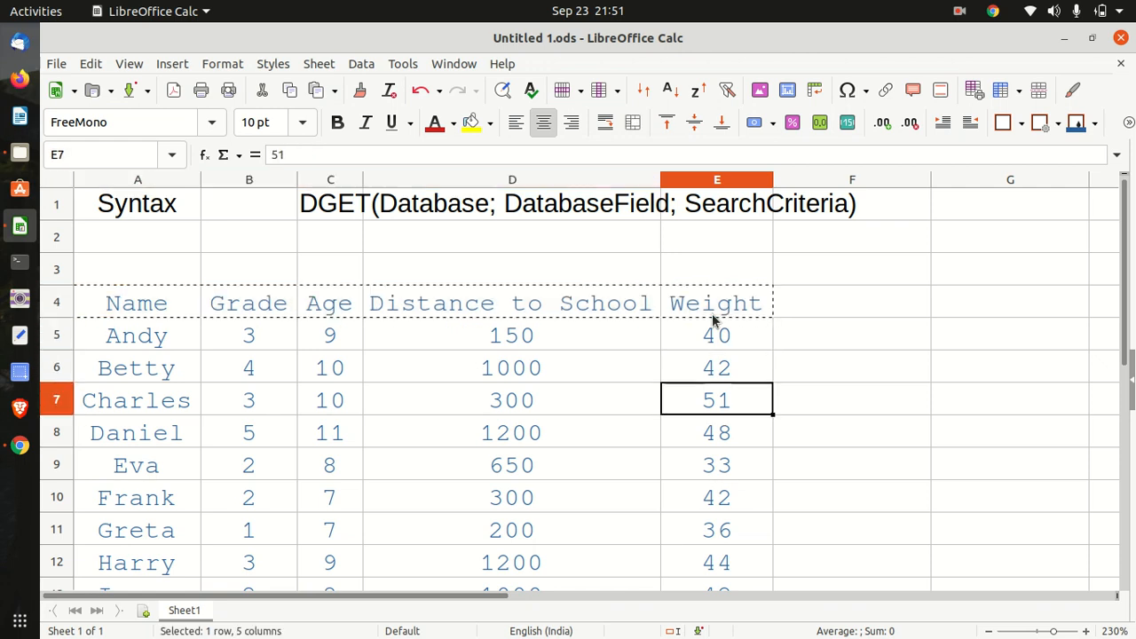
key(Down)
key(Down)
key(Down)
key(Down)
key(Down)
key(Down)
key(Down)
key(Down)
key(Down)
key(Left)
key(Left)
key(Left)
key(Left)
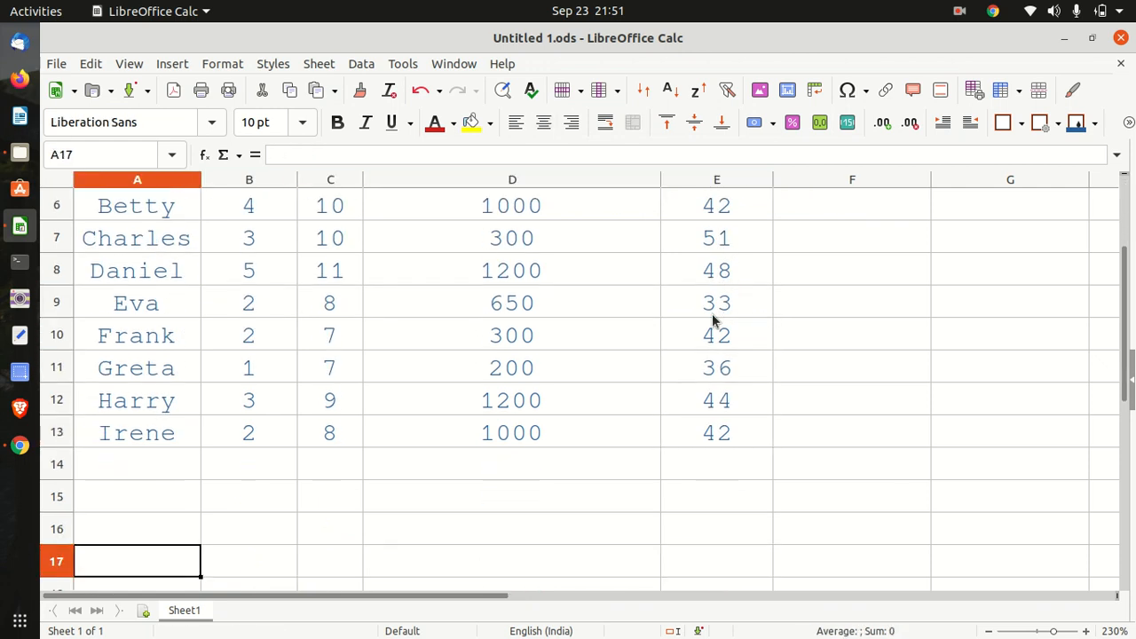
key(Up)
key(Up)
key(ctrl+v)
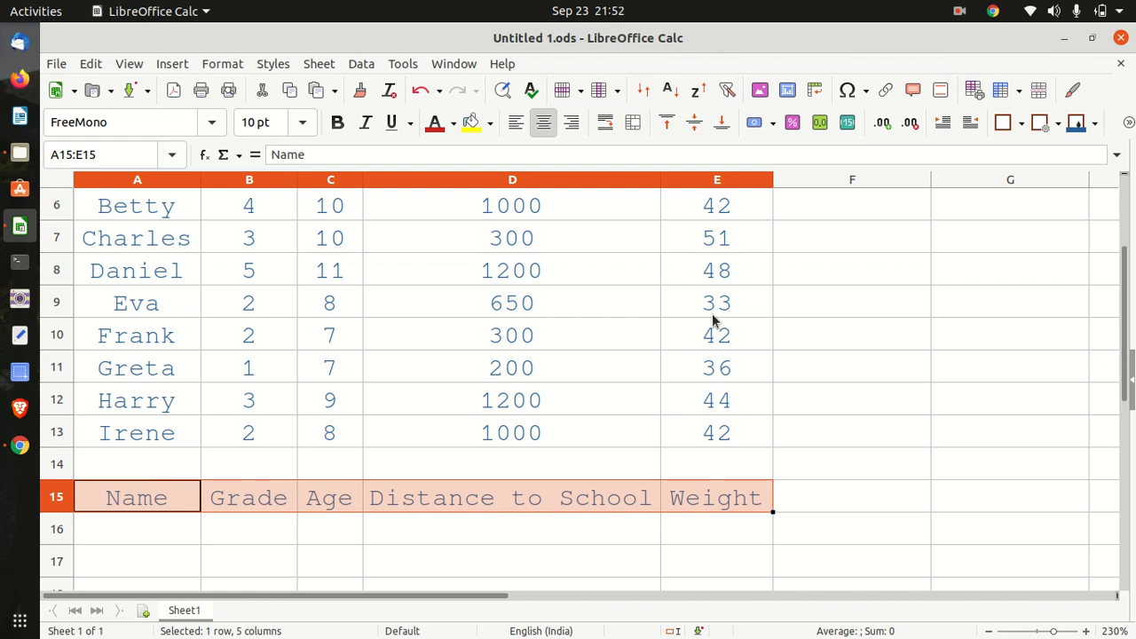
Enter 11 as the Grade criterion in B16 and clone the Grade header's formatting onto it
key(Down)
key(Right)
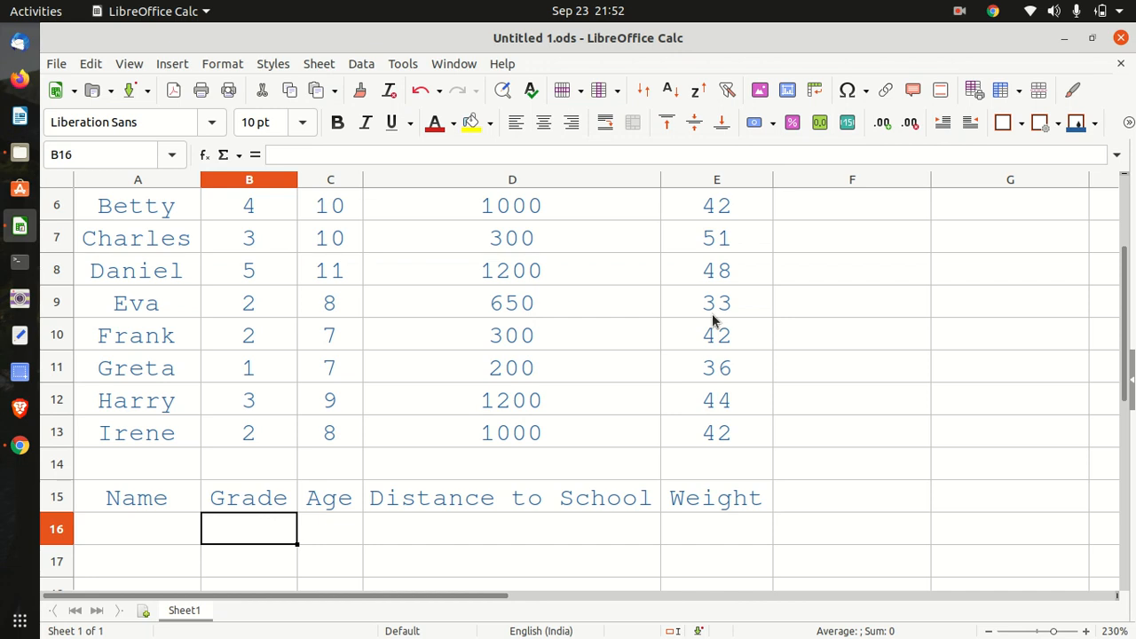
text(11)
key(Return)
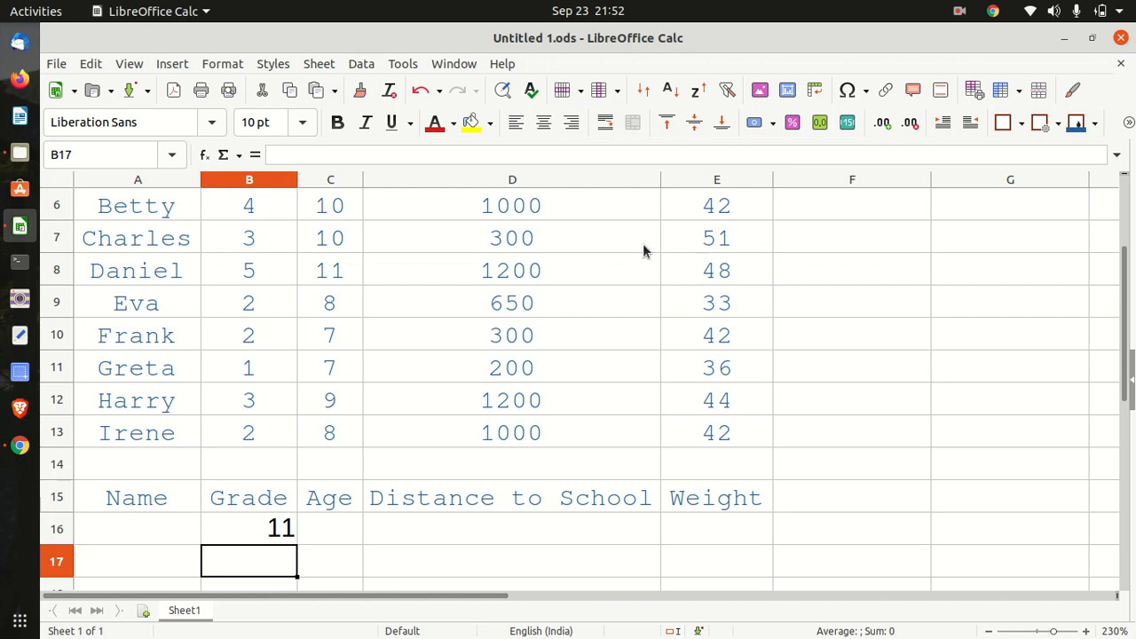
click(249, 504)
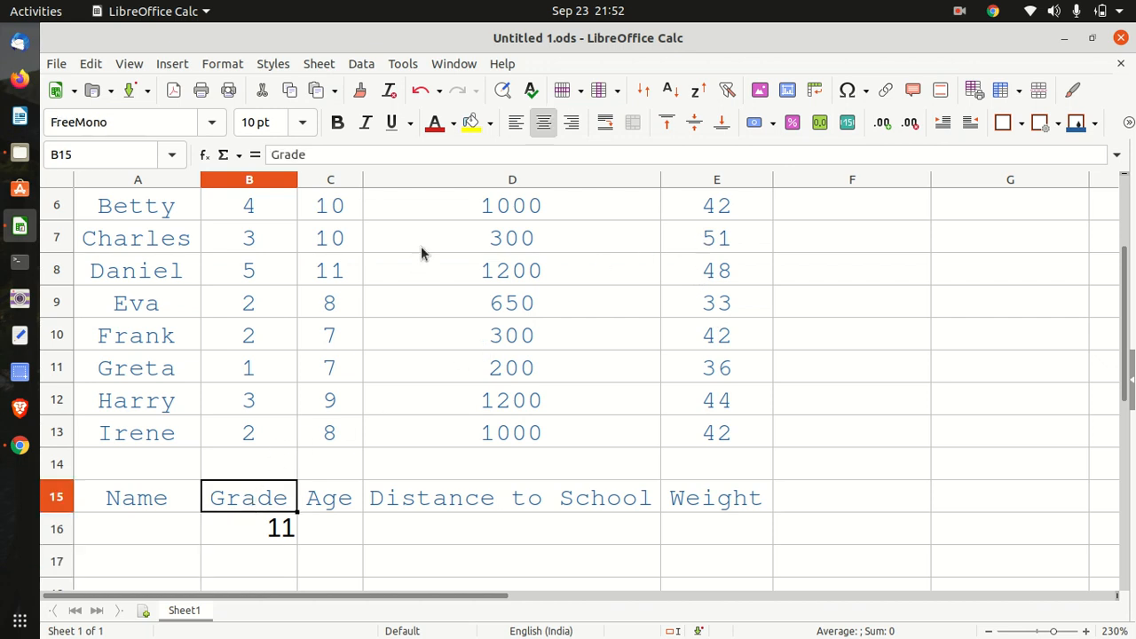
click(360, 90)
click(274, 528)
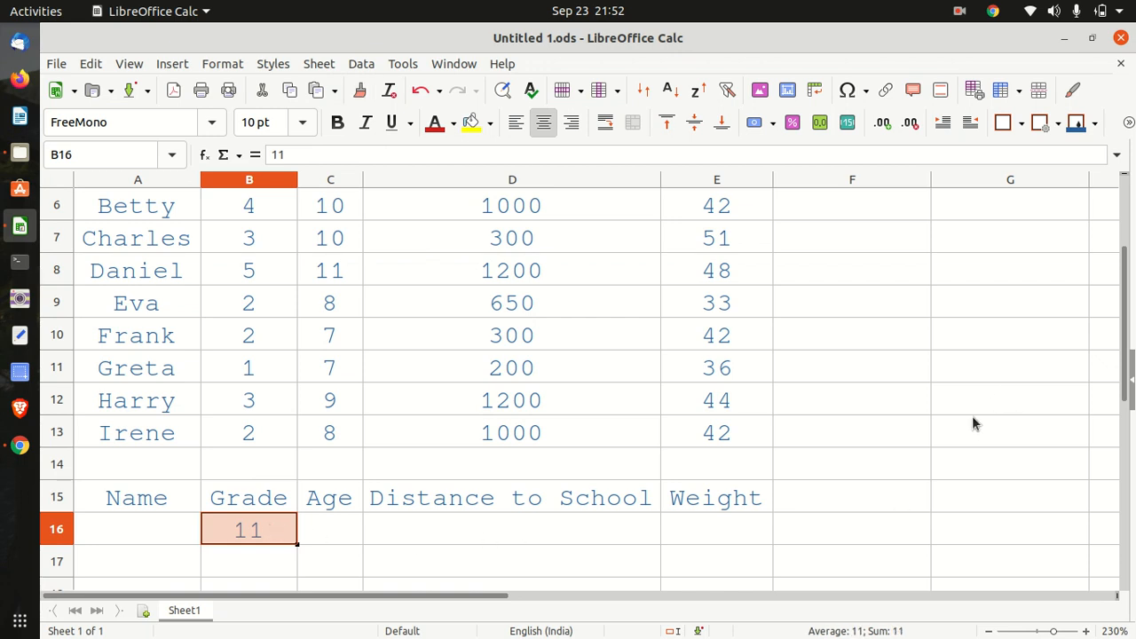
Begin a DGET formula in D19 with A4:E13 as the database and "Name" as the database field
click(456, 557)
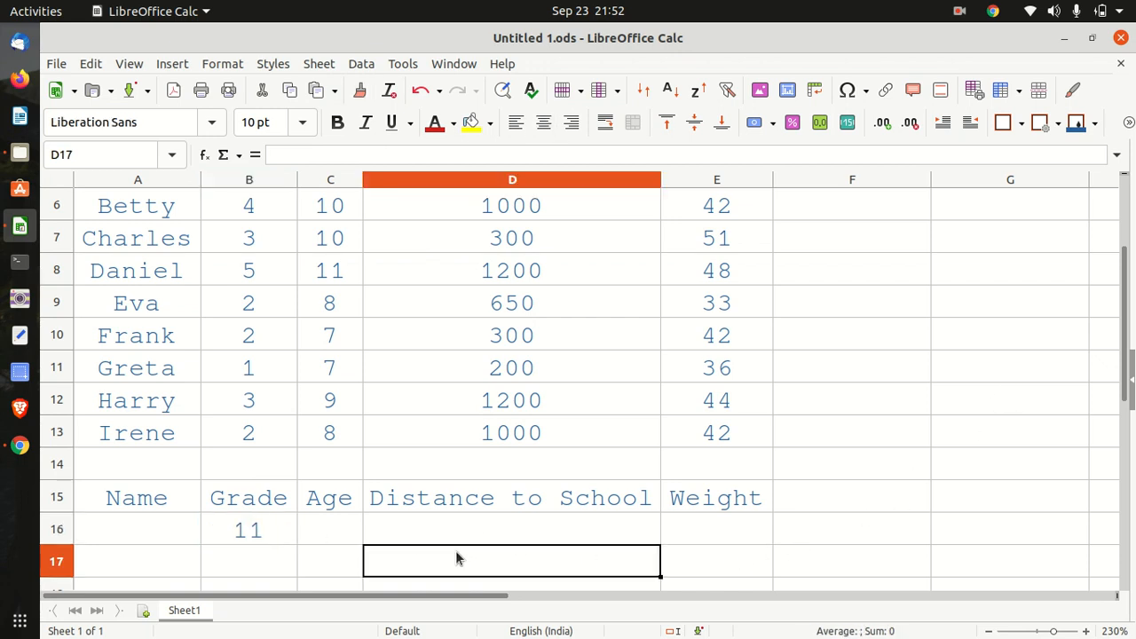
key(Down)
key(Down)
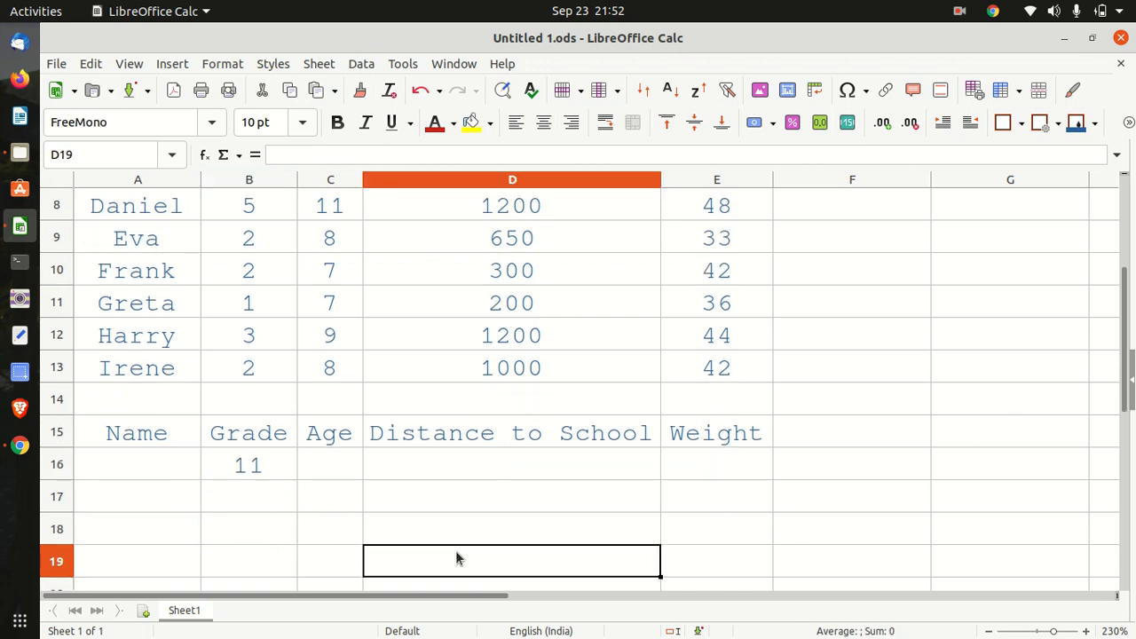
text(=)
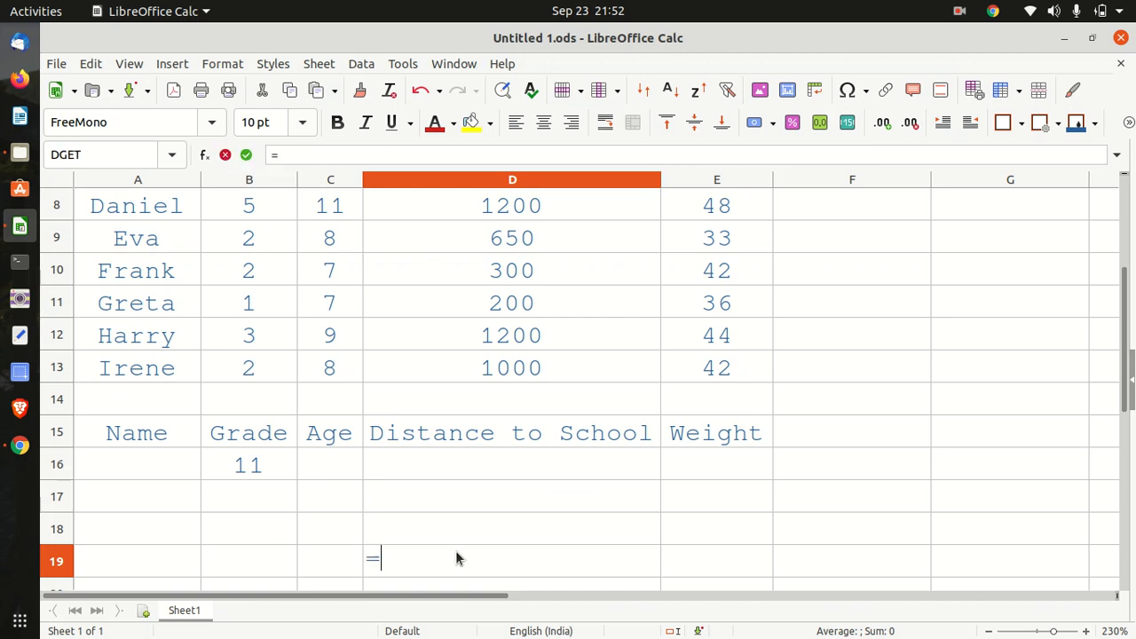
text(dge)
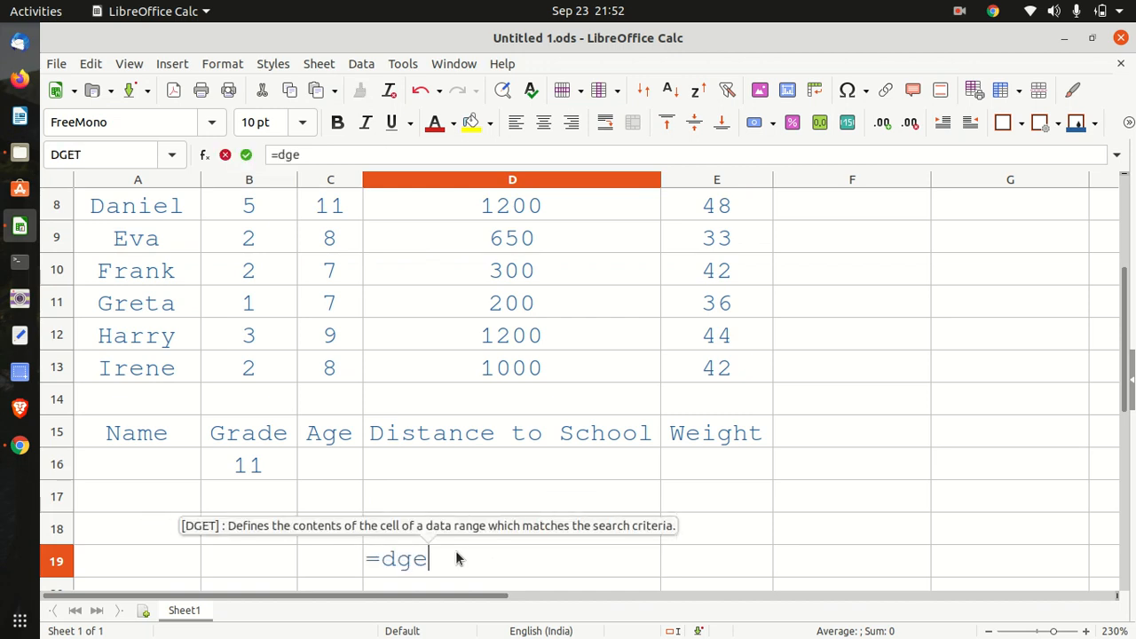
text(t()
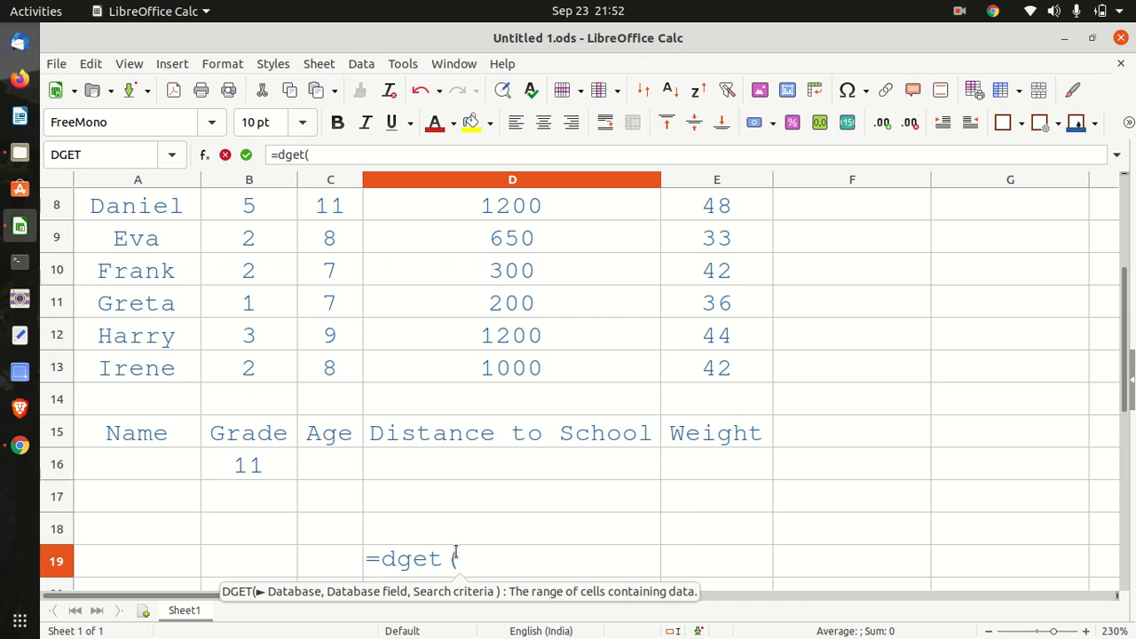
drag(698, 369, 93, 269)
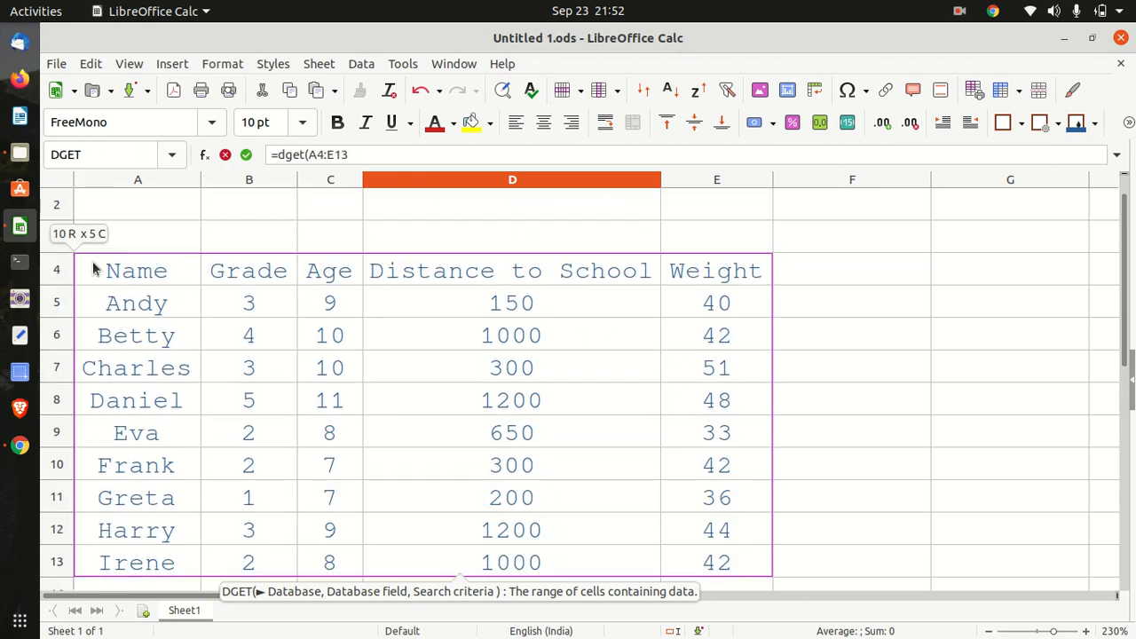
text(;)
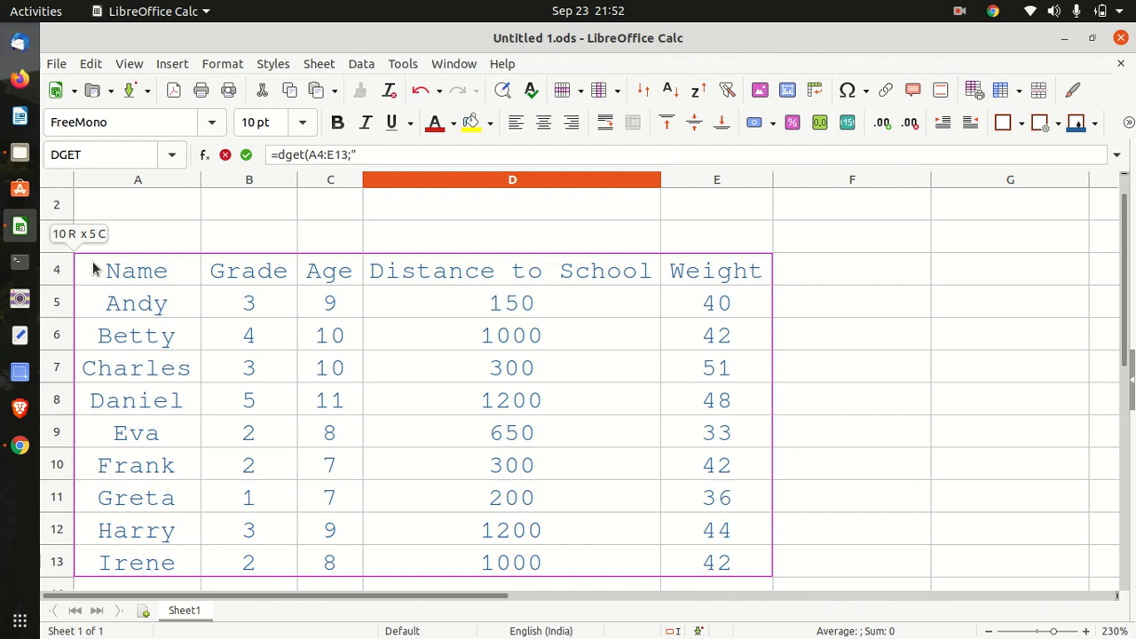
text("Name";)
Complete the DGET formula with the range A15:E16 as its search criteria
drag(1129, 373, 1119, 491)
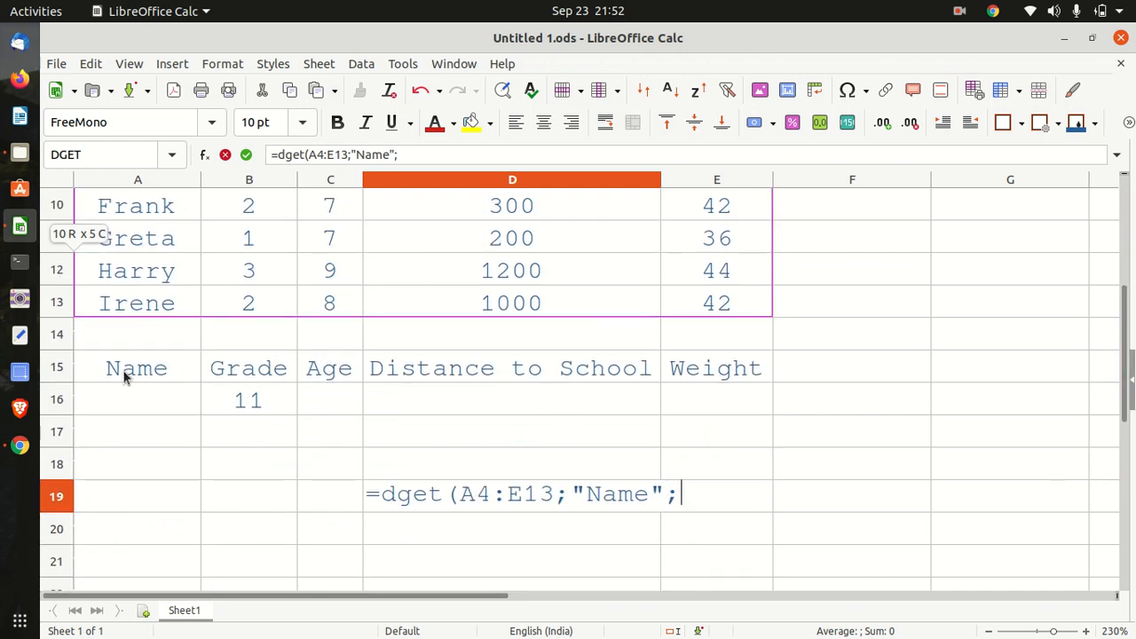
drag(124, 375, 714, 390)
click(714, 391)
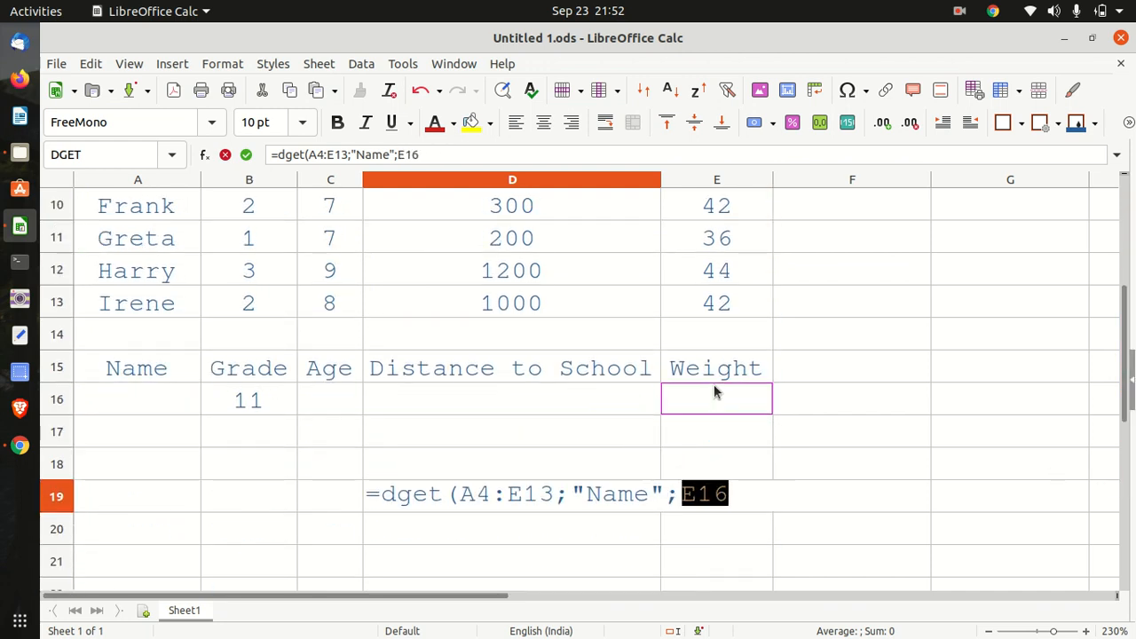
key(shift+Left)
key(shift+Left)
key(shift+Left)
key(shift+Left)
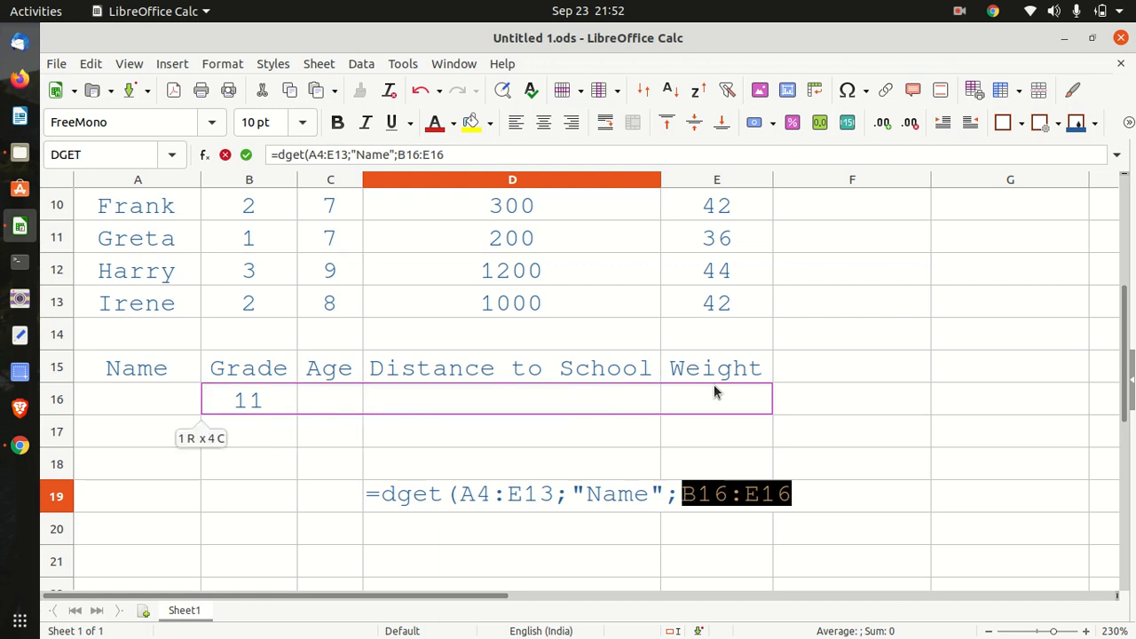
key(shift+Up)
text())
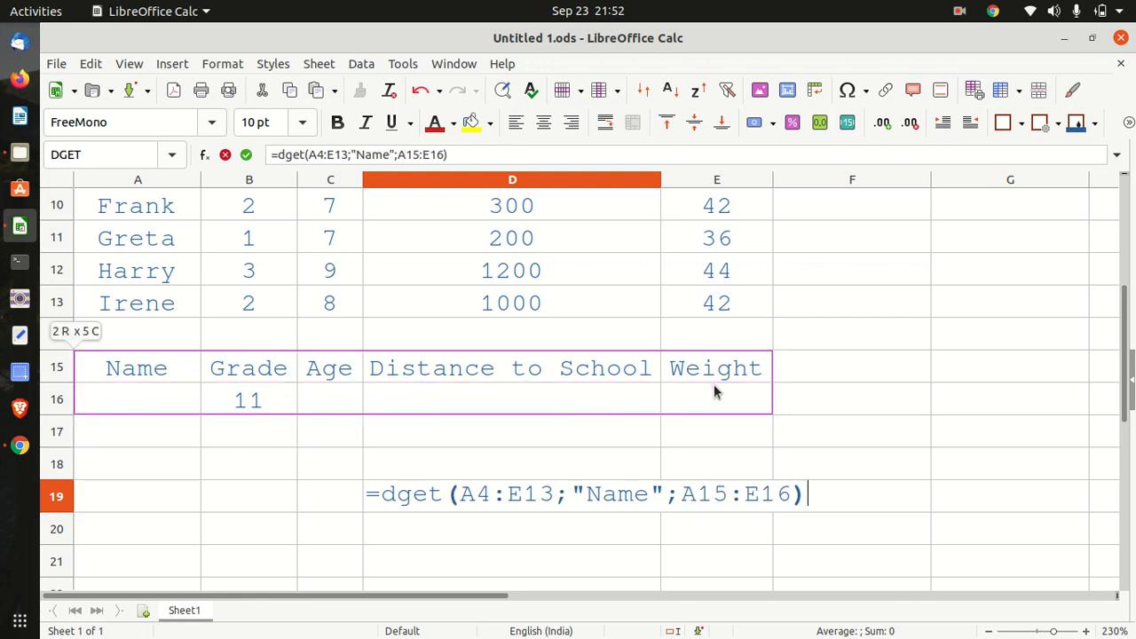
key(Return)
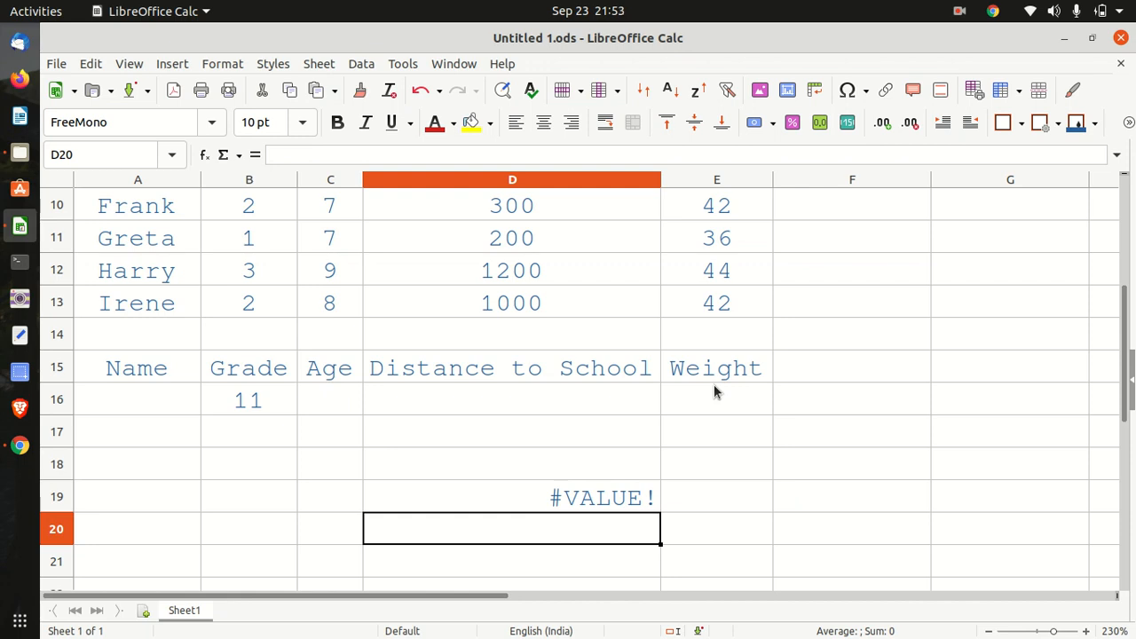
Clear the Grade criterion in B16 and enter 11 as the Age criterion in C16
click(251, 404)
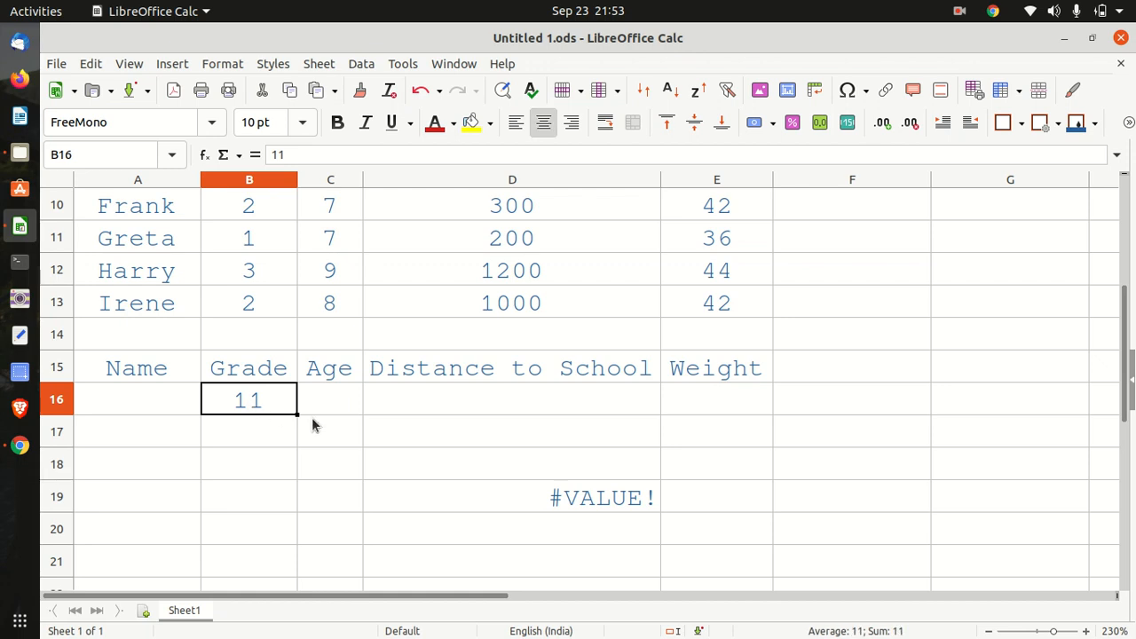
key(Delete)
click(336, 412)
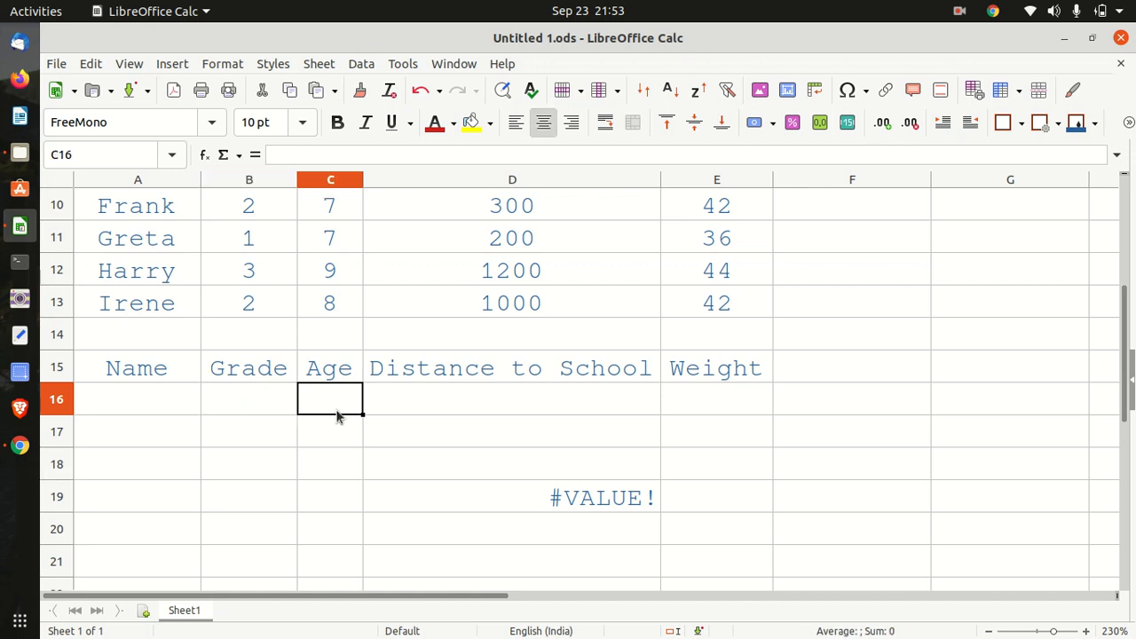
text(11)
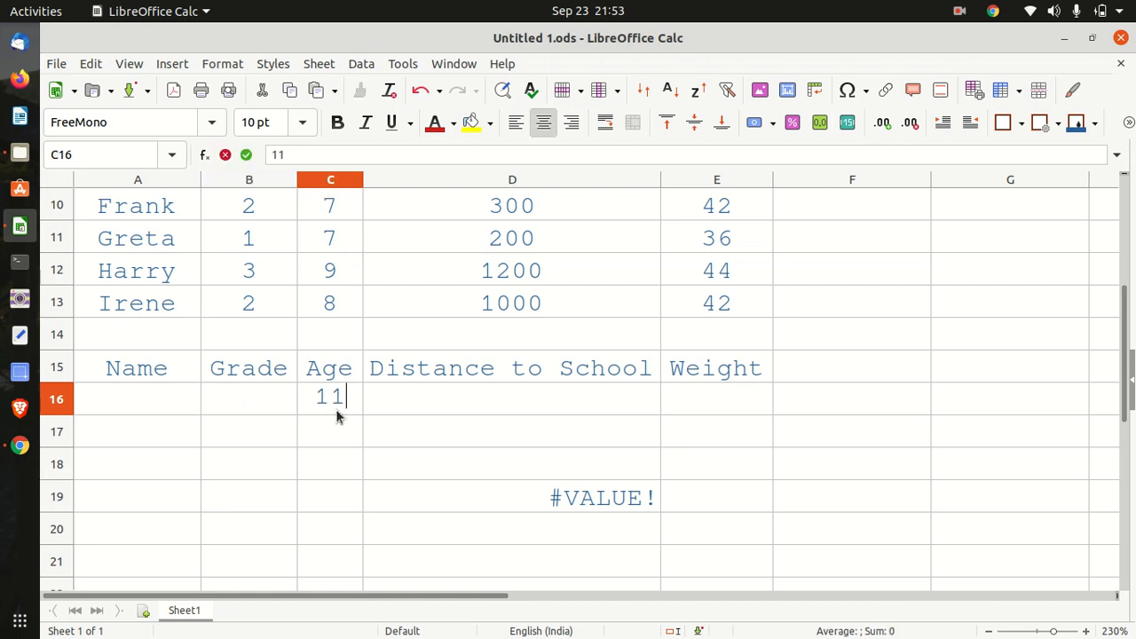
key(Return)
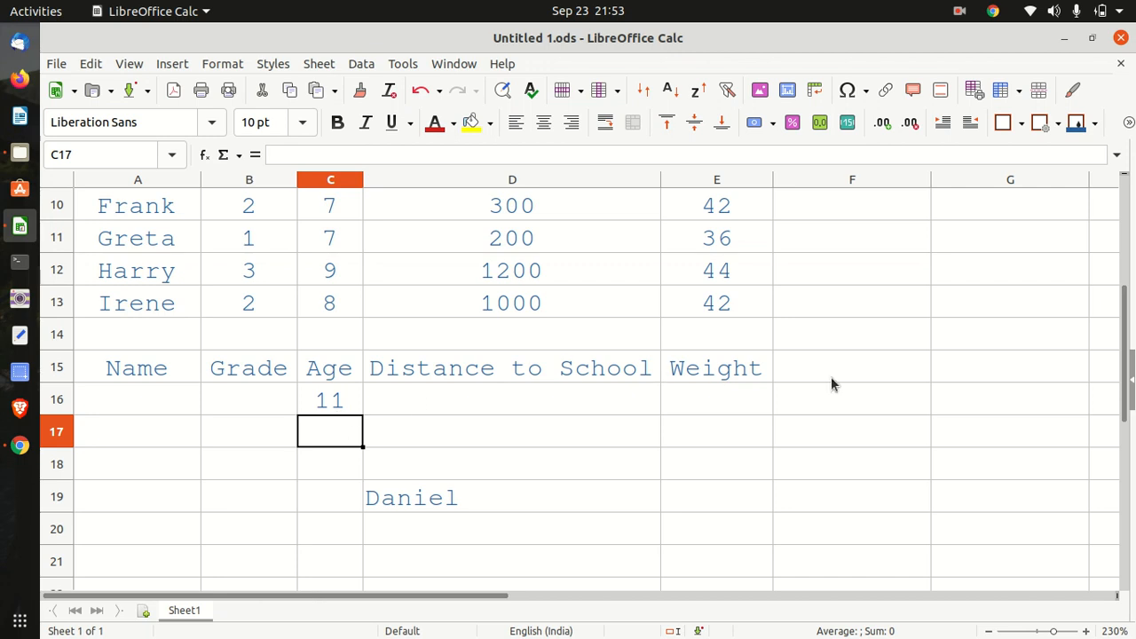
Compare the Age criterion in C16 with the matching age and name in row 8 of the table
drag(1125, 411, 1109, 373)
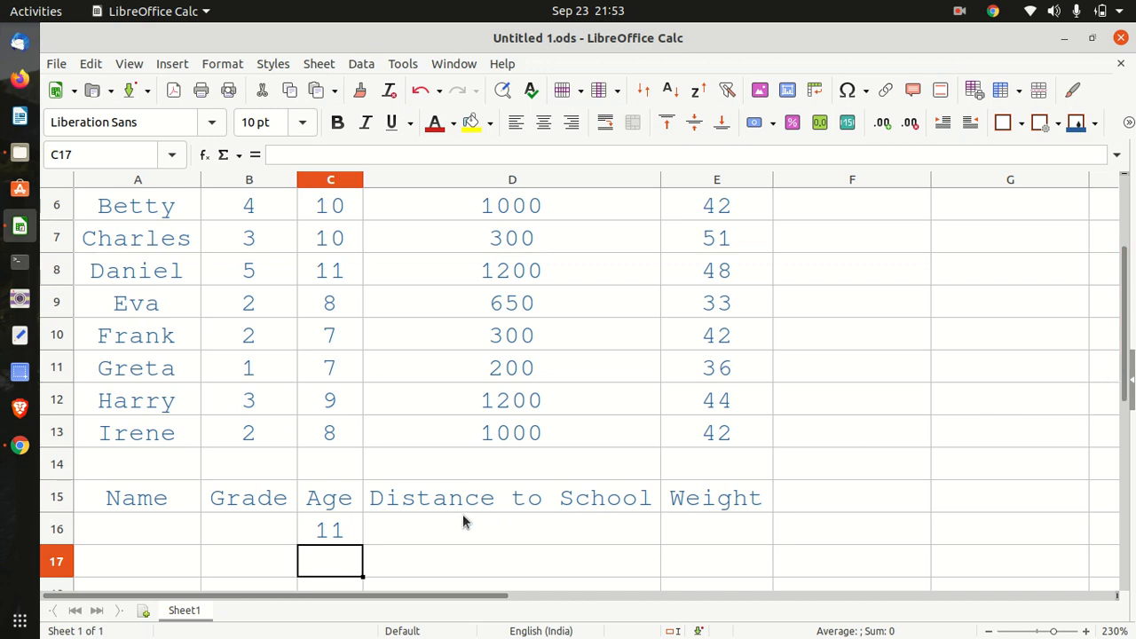
click(329, 530)
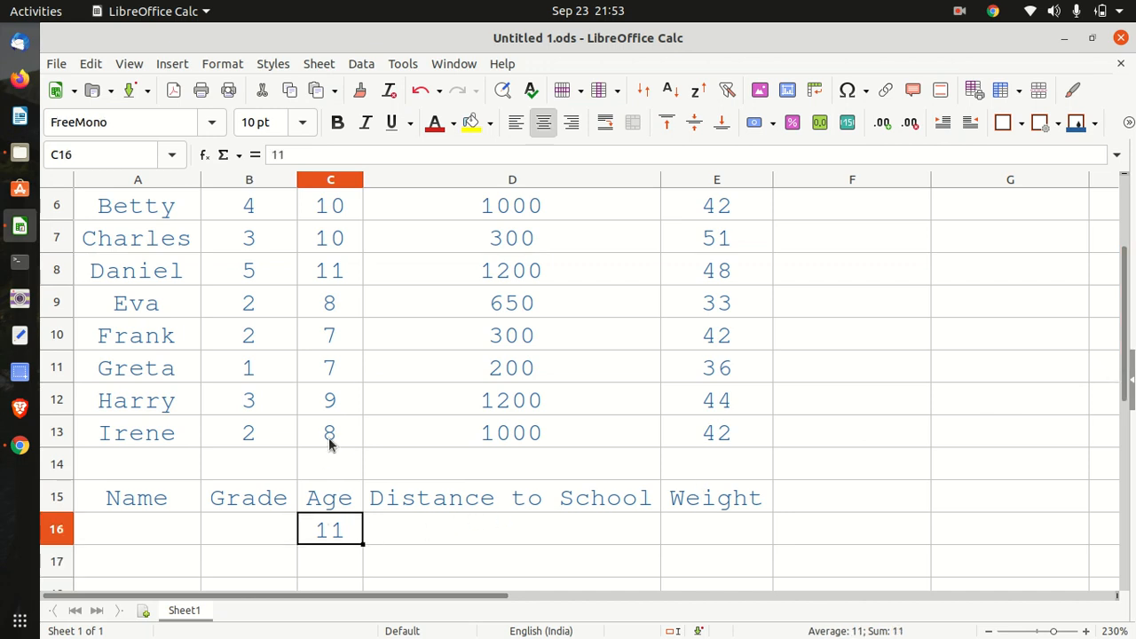
click(340, 267)
click(130, 282)
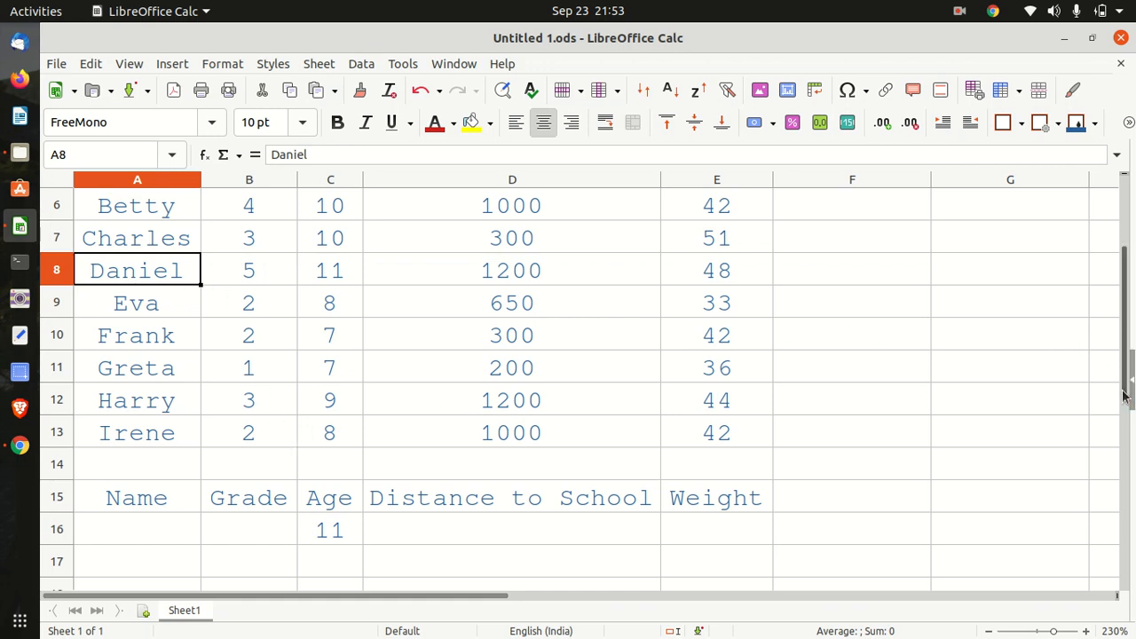
drag(1126, 404, 1108, 373)
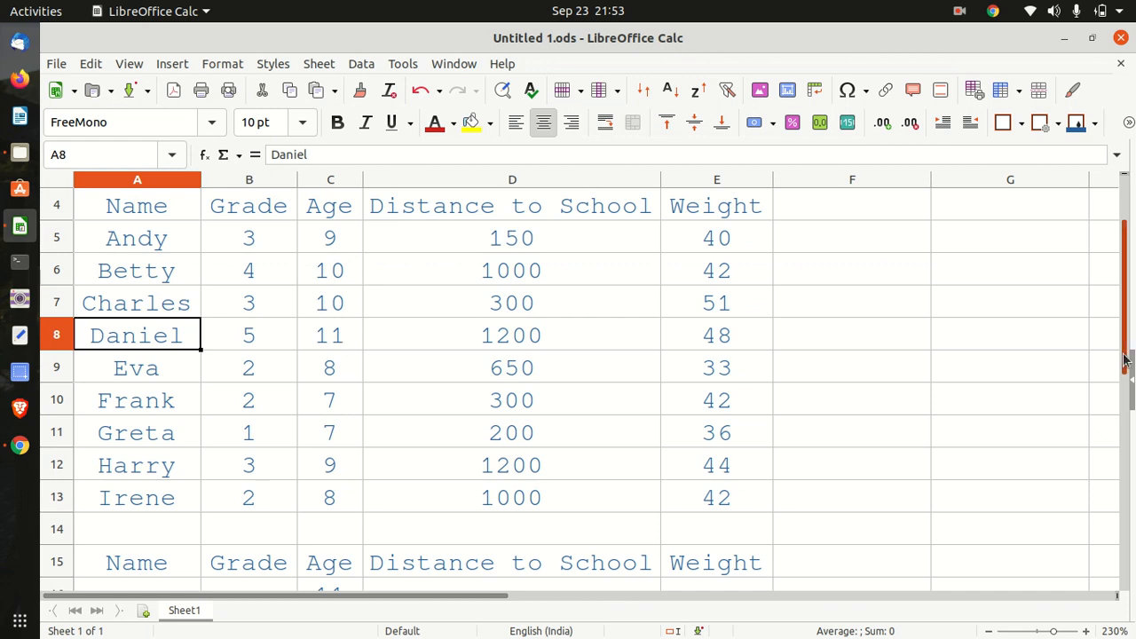
Change the Age criterion in C16 to 13 and reselect the cell
scroll(1125, 362, down, 1)
click(334, 471)
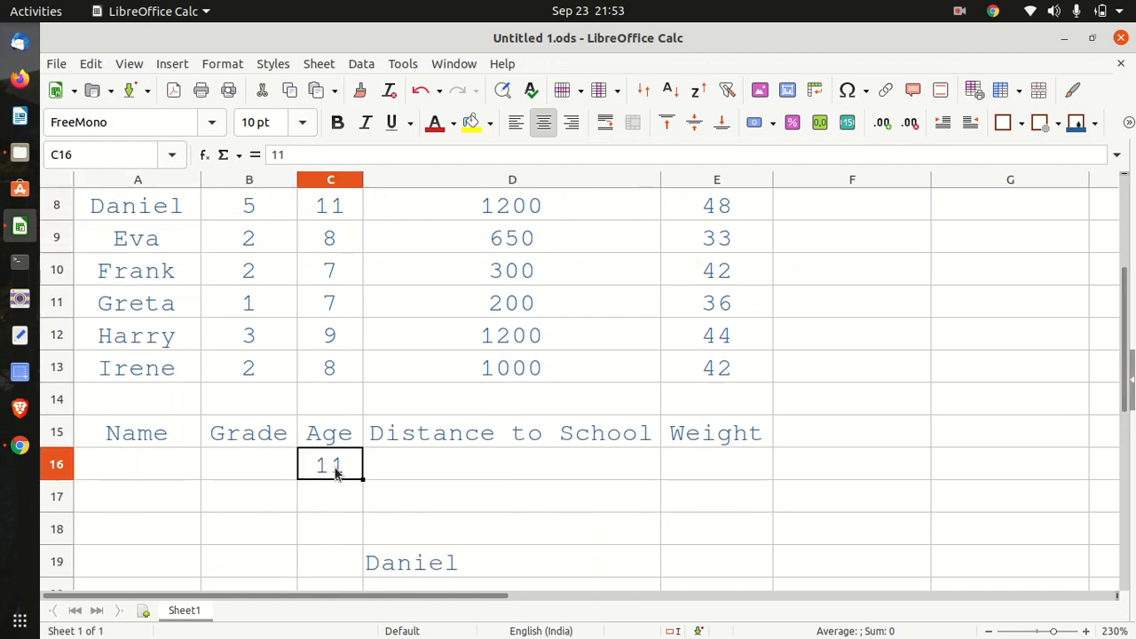
text(13)
key(Return)
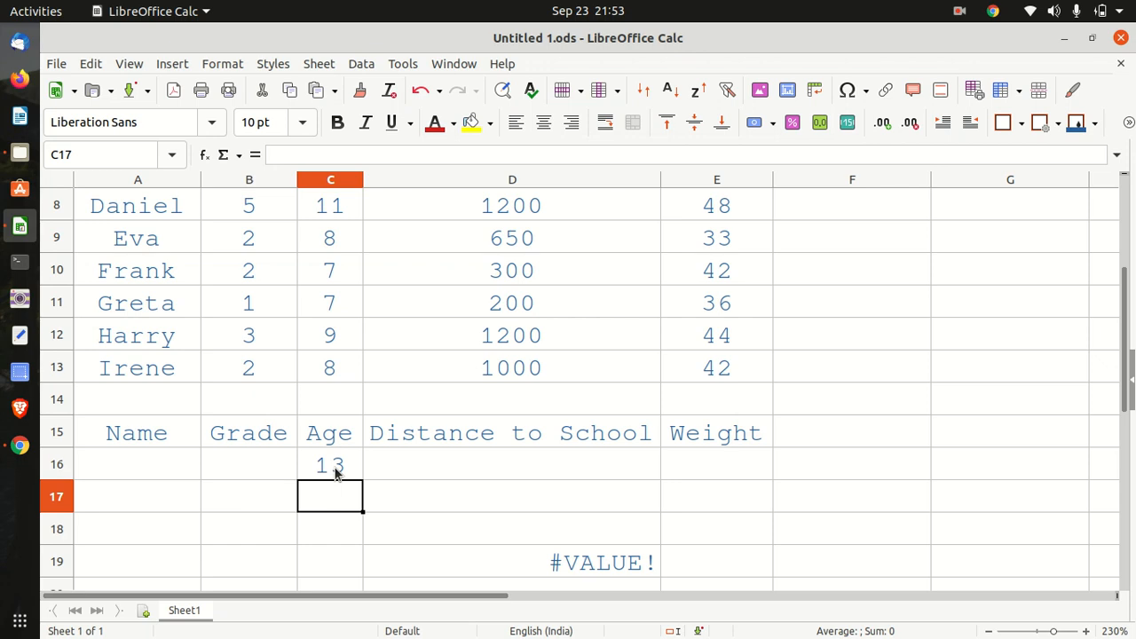
click(335, 473)
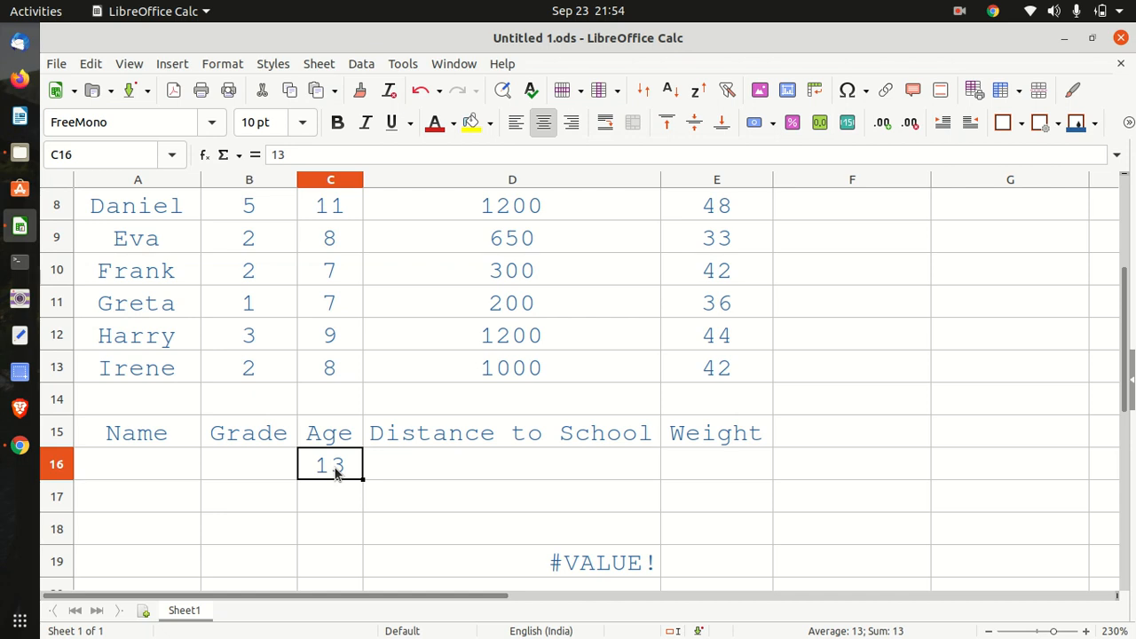
Set the Age criterion in C16 to 11 and reselect the cell
text(11)
key(Return)
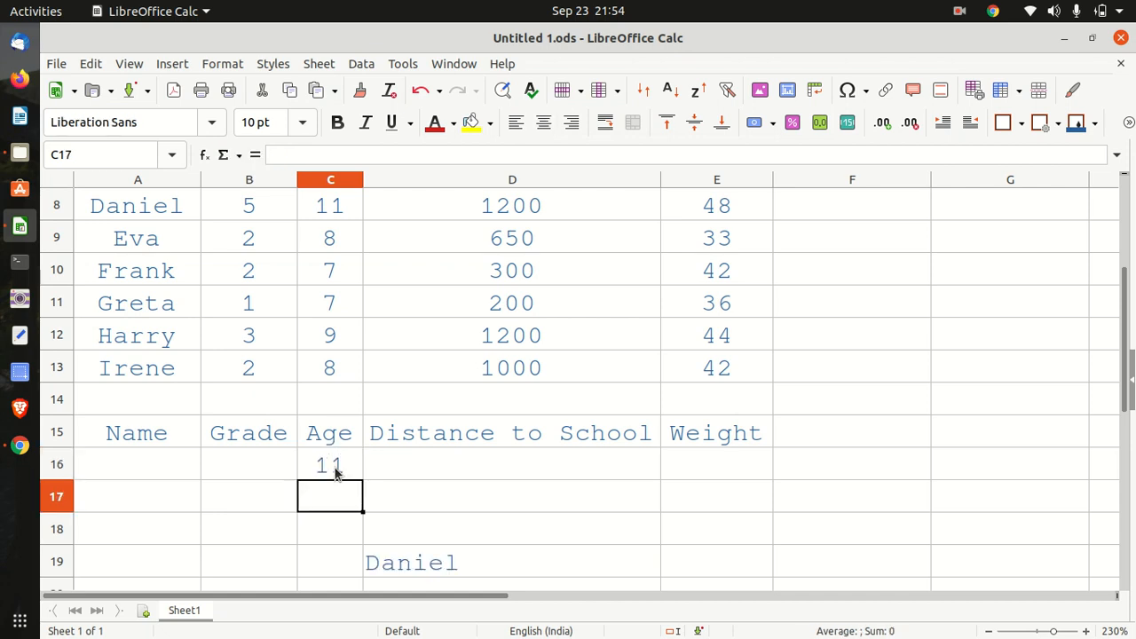
click(335, 473)
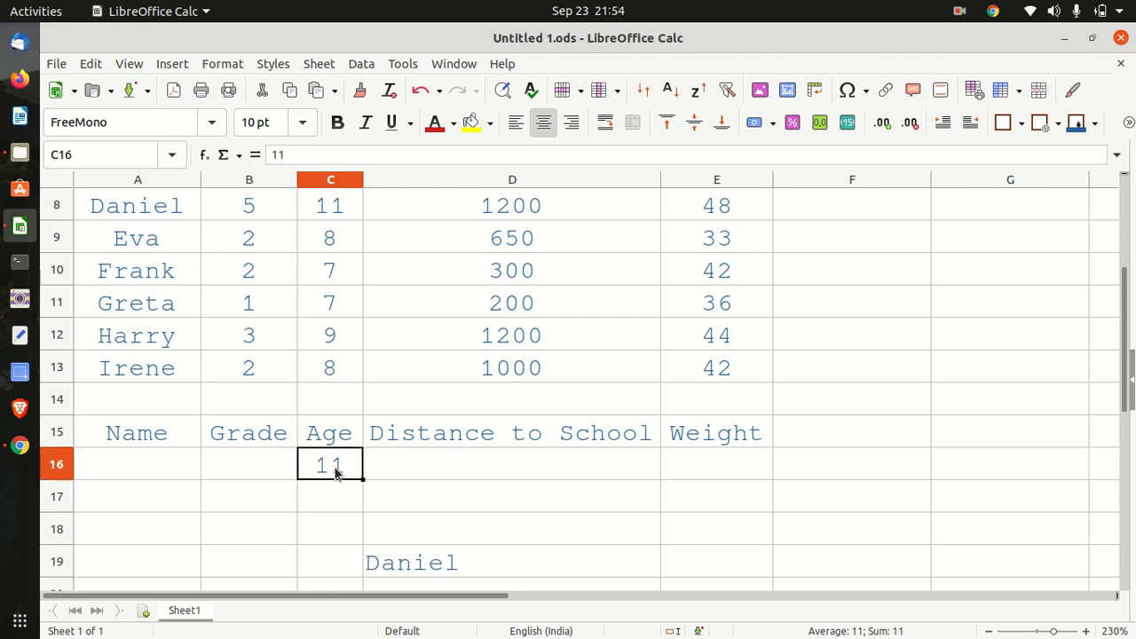
Change the Age criterion in C16 to 10 and inspect the DGET formula in D19
scroll(1123, 397, up, 1)
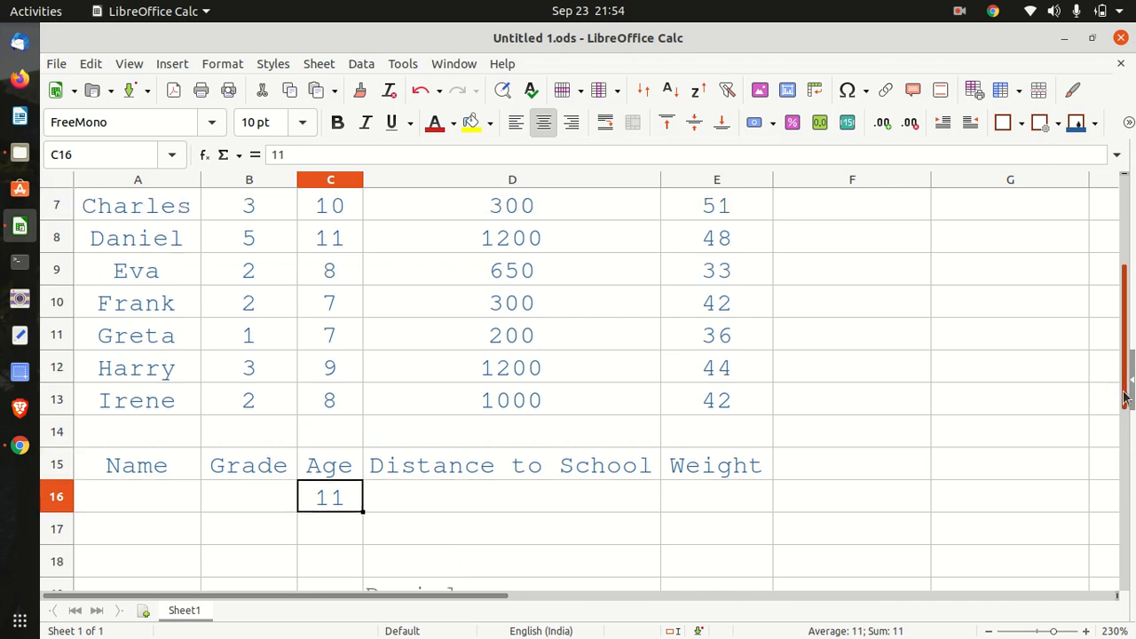
scroll(1123, 397, up, 2)
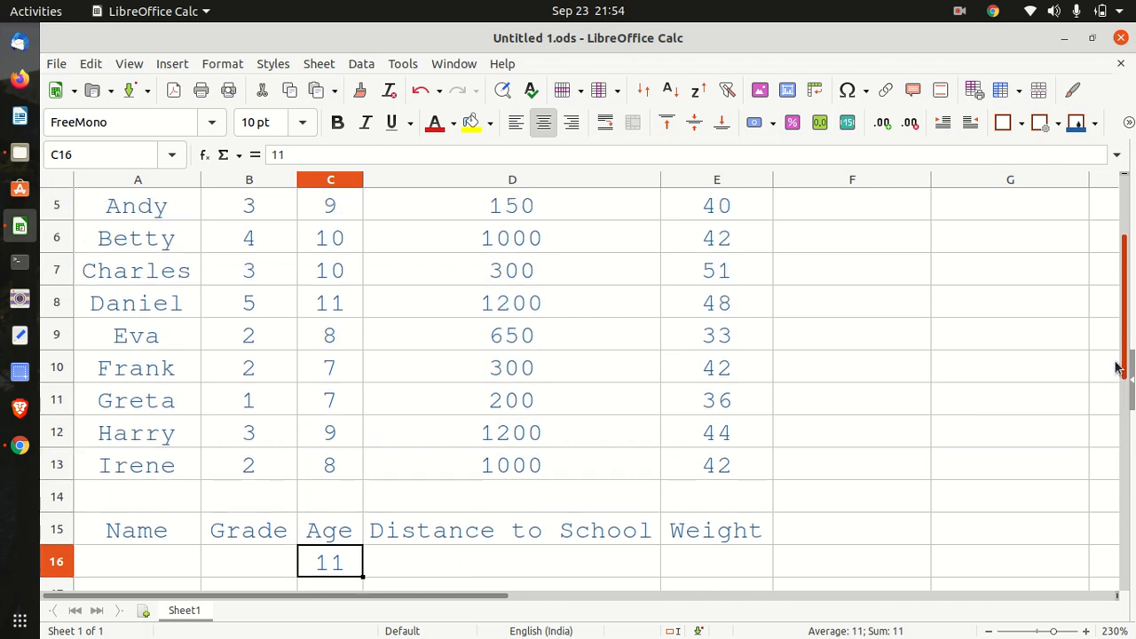
scroll(1118, 368, up, 1)
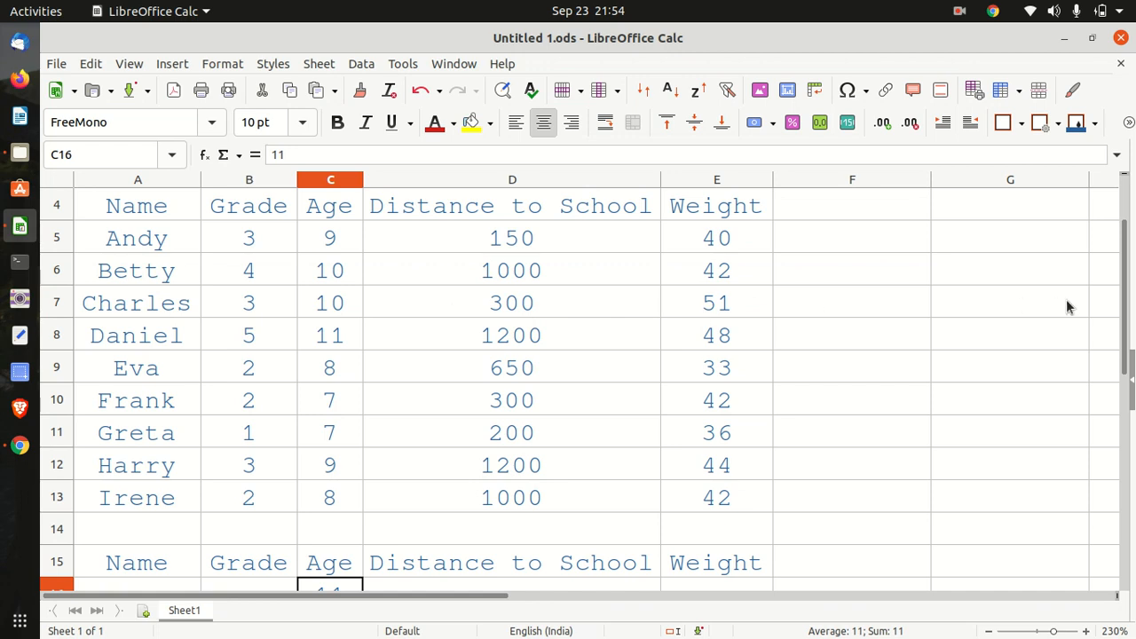
scroll(1127, 348, down, 1)
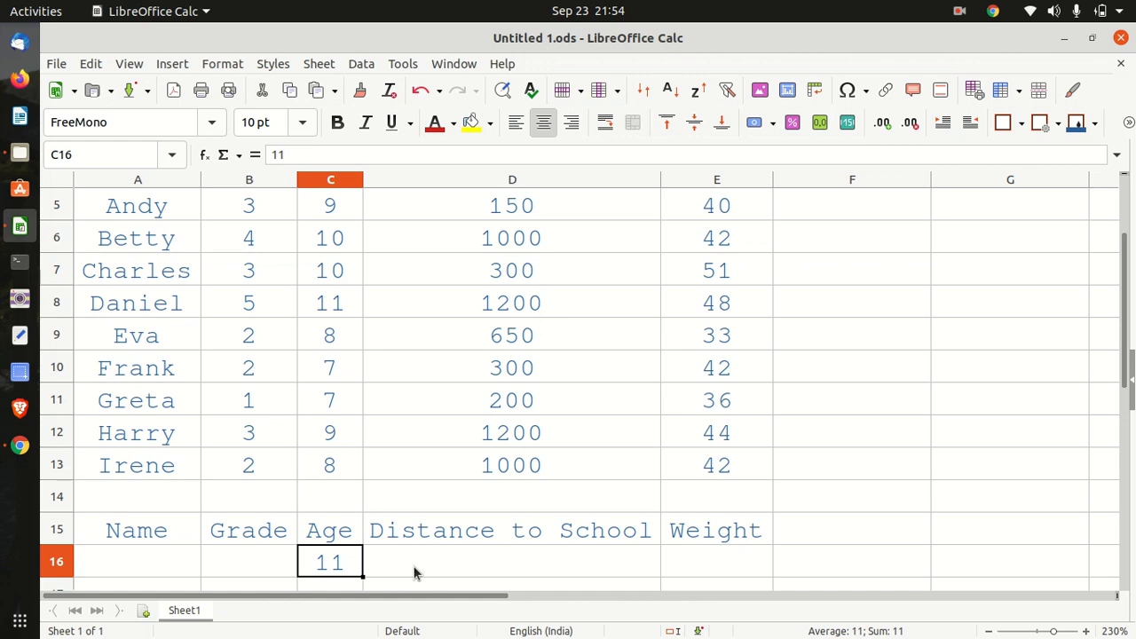
text(10)
key(Return)
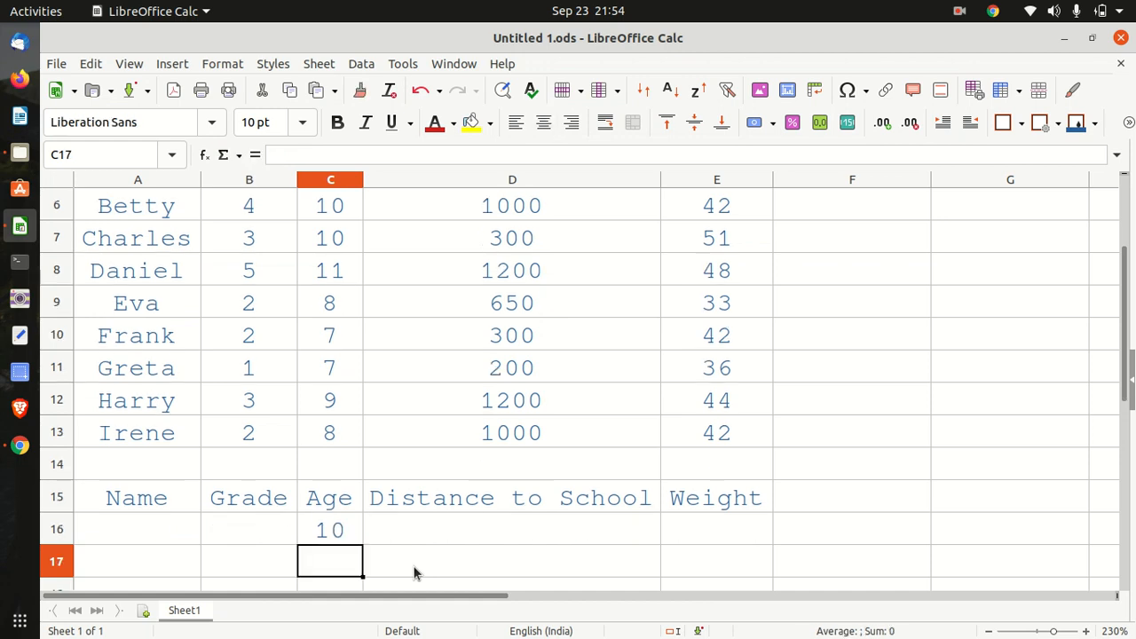
key(Down)
key(Down)
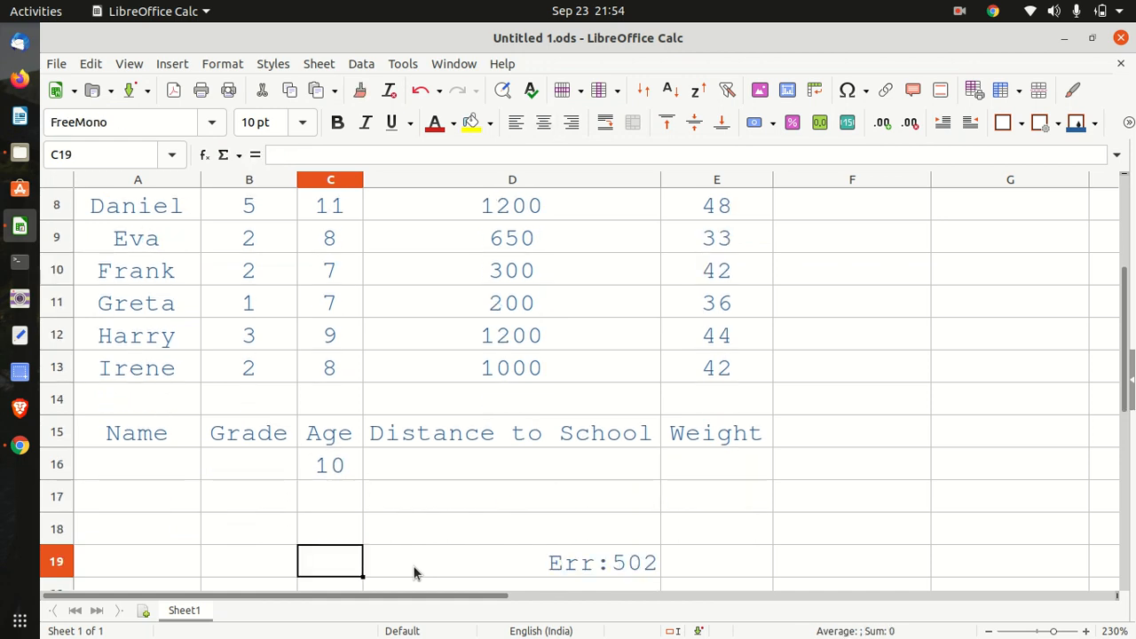
click(611, 573)
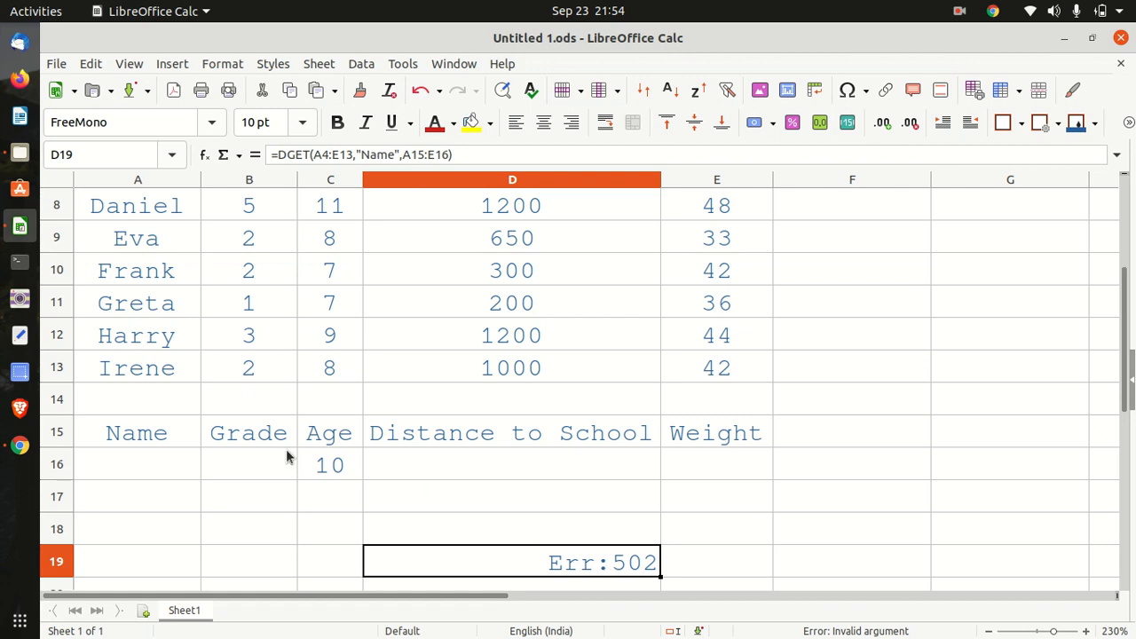
Clear the Age criterion in C16 and enter 650 as the Distance to School criterion in D16
click(322, 466)
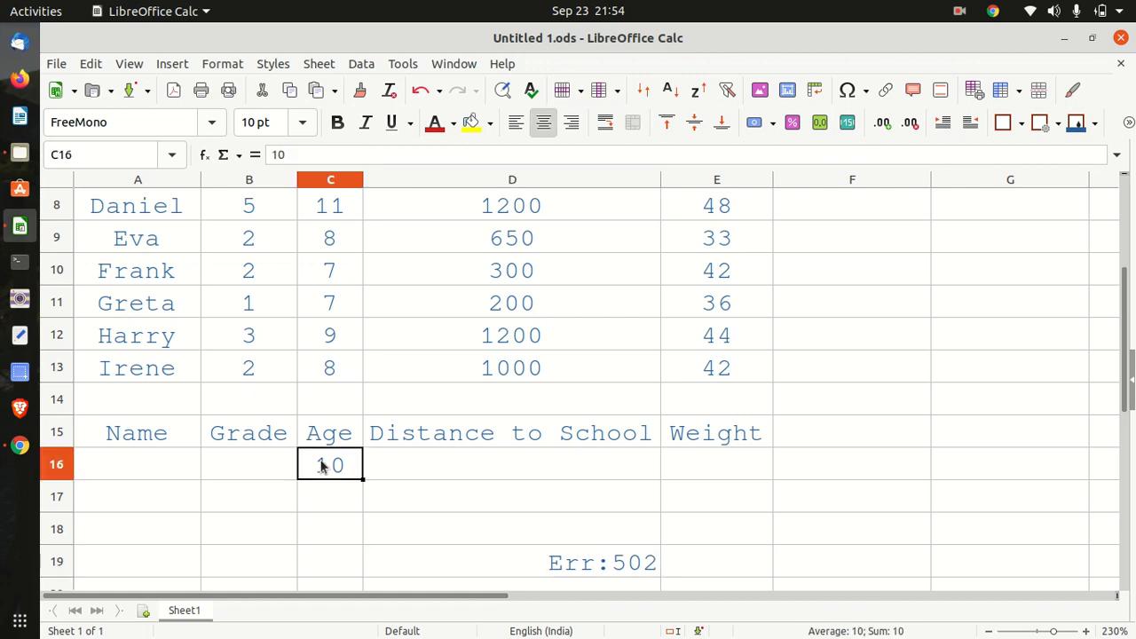
key(Delete)
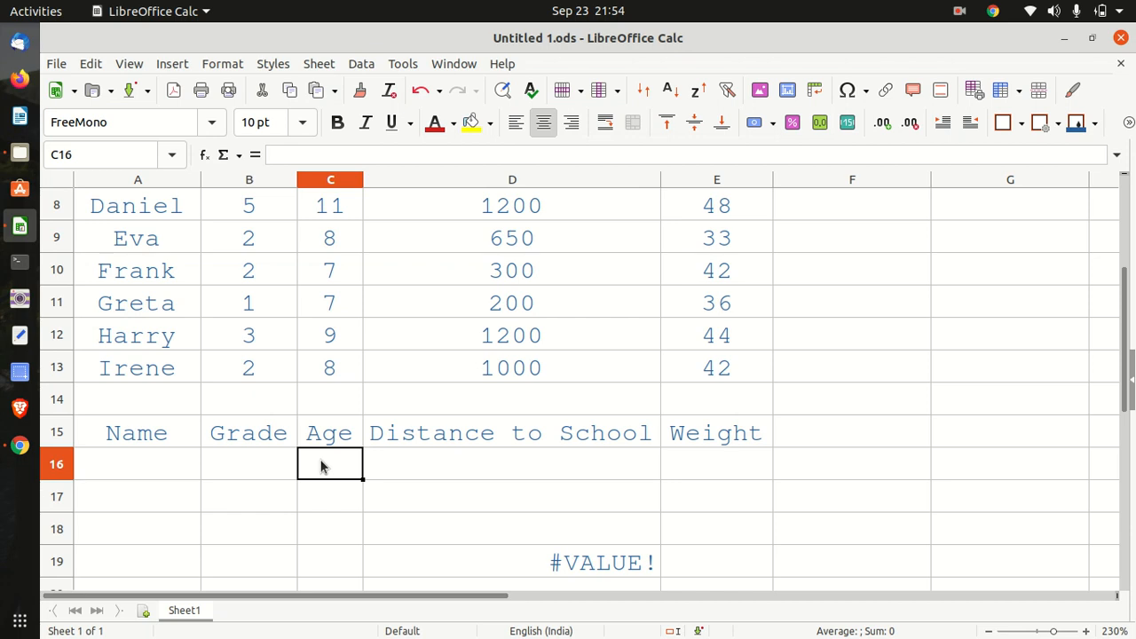
key(Tab)
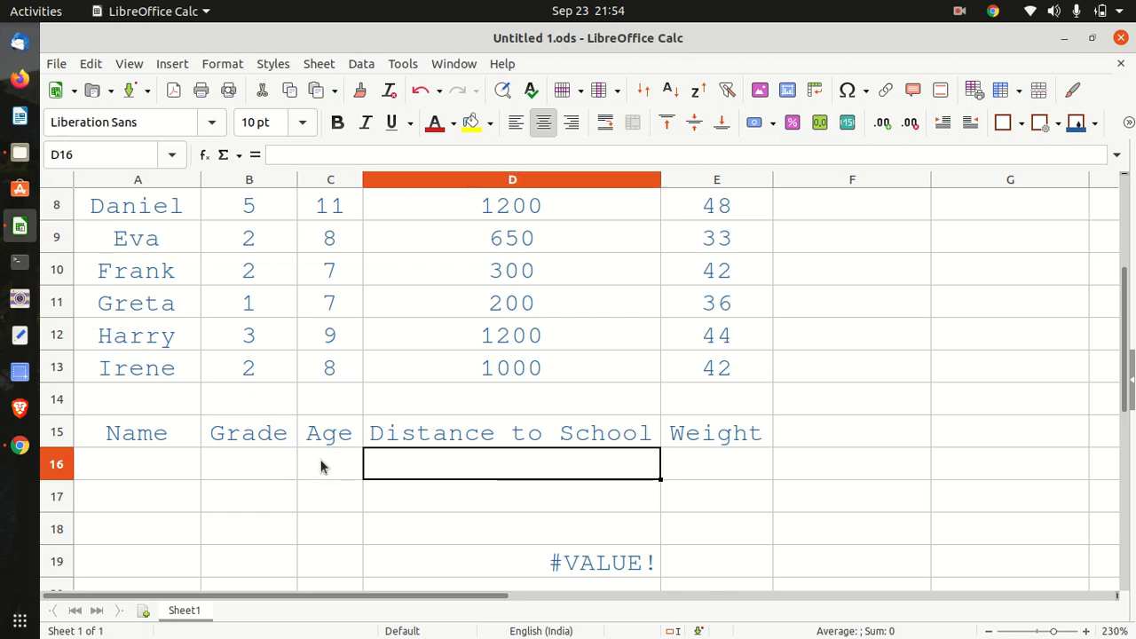
text(650)
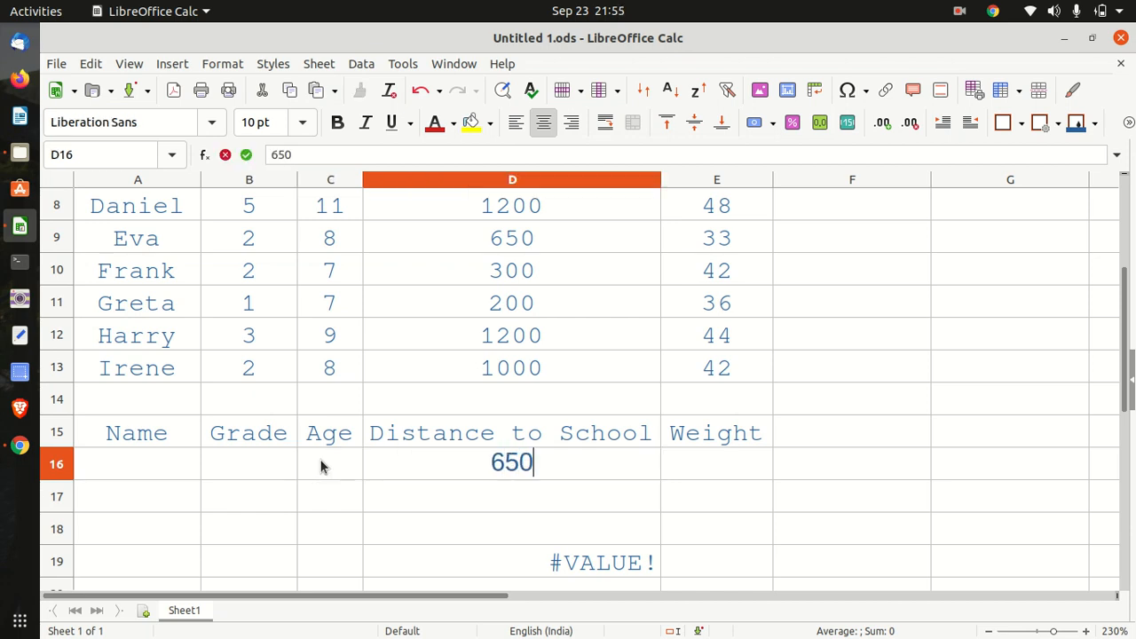
key(Return)
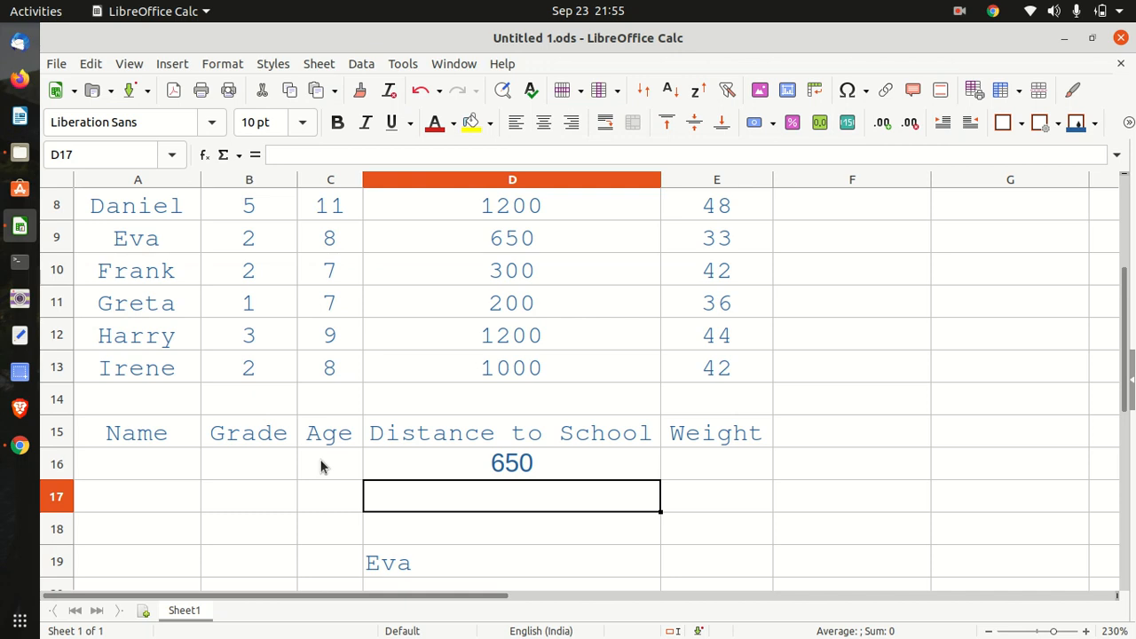
Check the table's Distance to School column for entries matching the criterion in D16
key(Up)
key(Up)
key(Up)
key(Up)
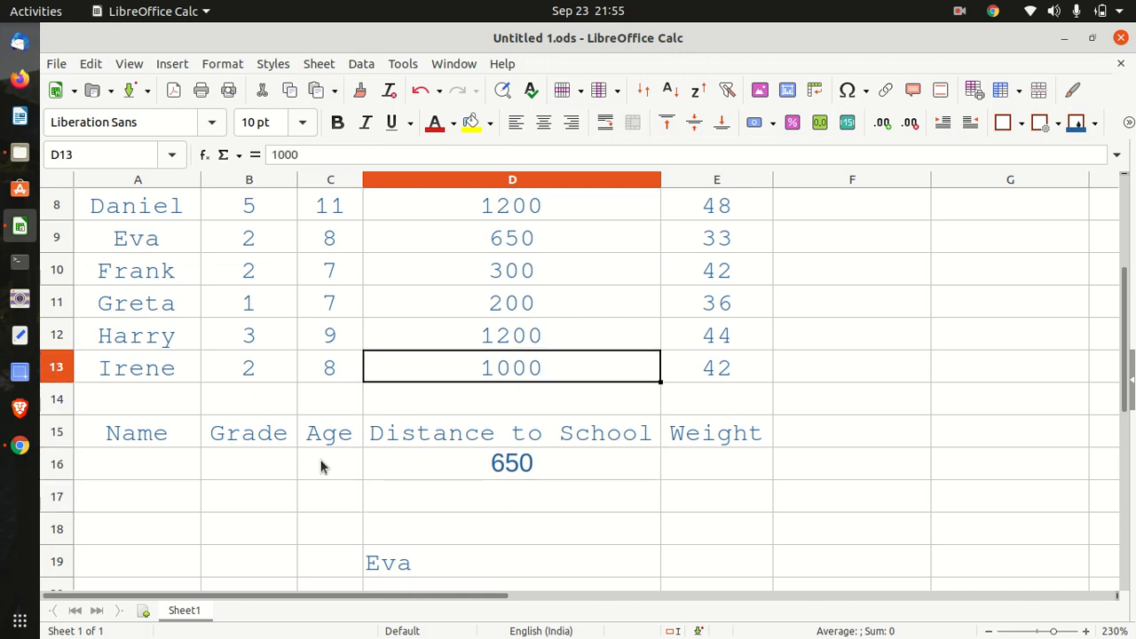
key(Down)
key(Down)
key(Down)
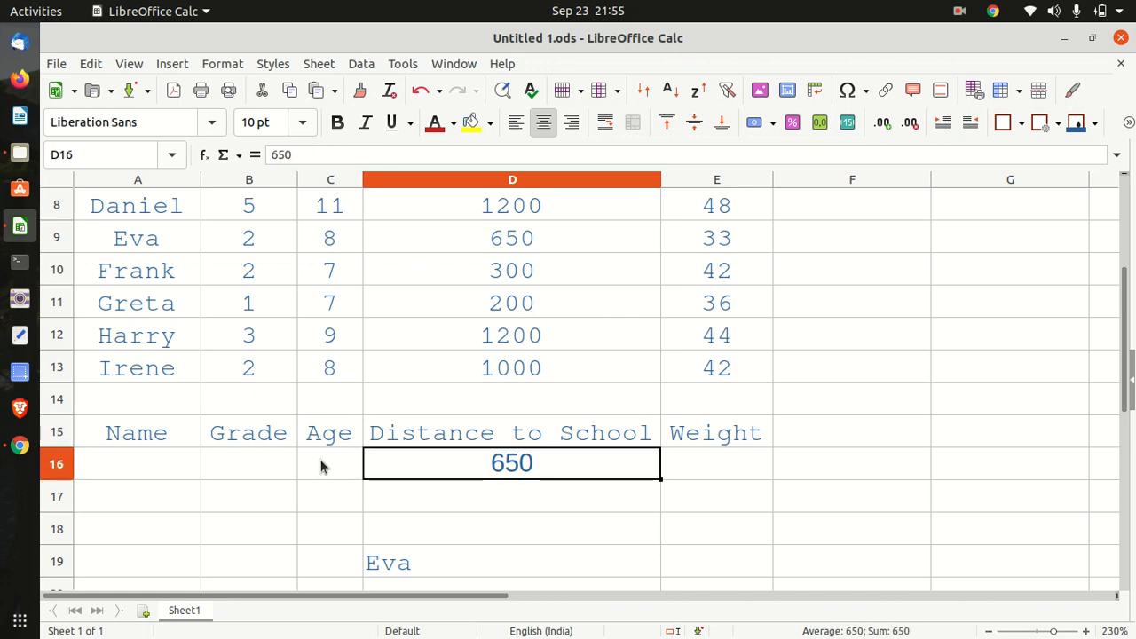
key(Up)
key(Up)
key(Up)
key(ctrl+Up)
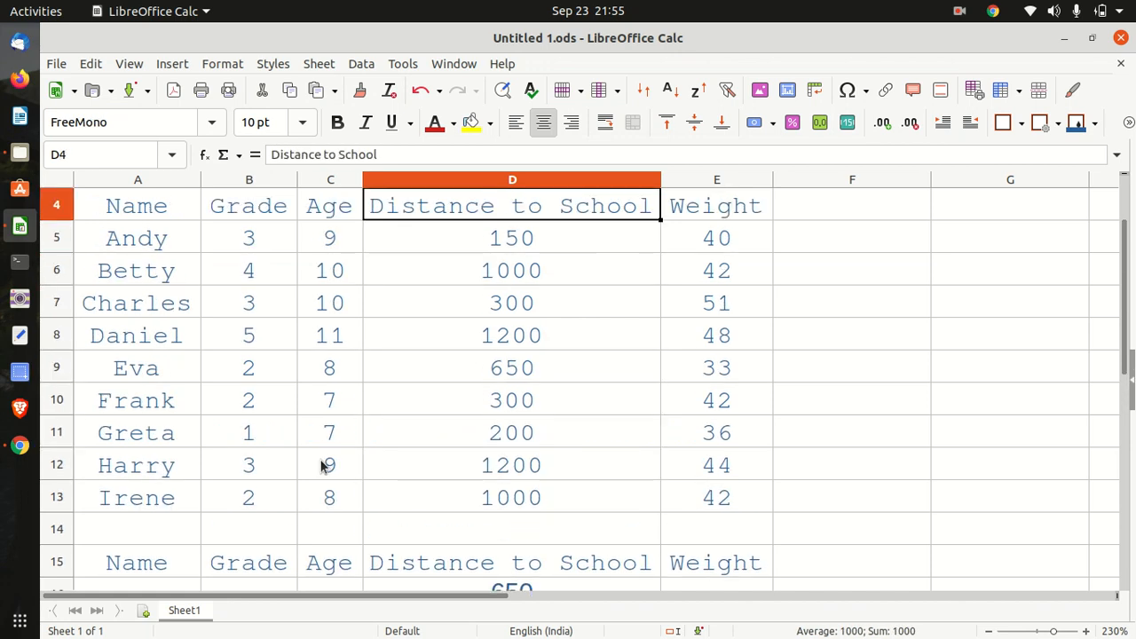
key(Down)
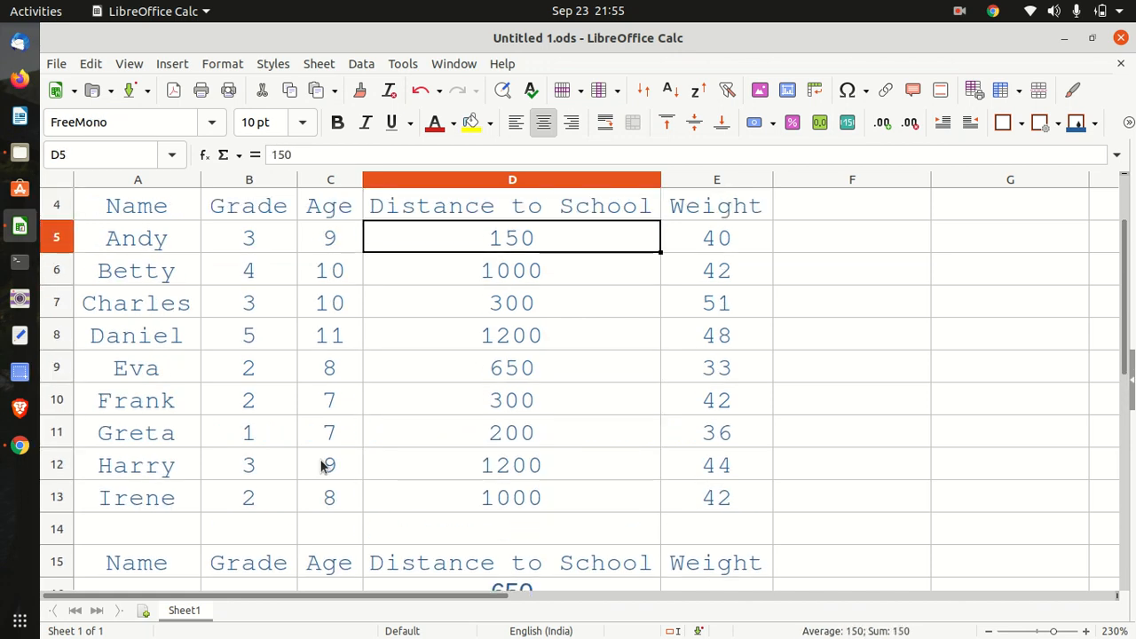
key(Down)
key(Down)
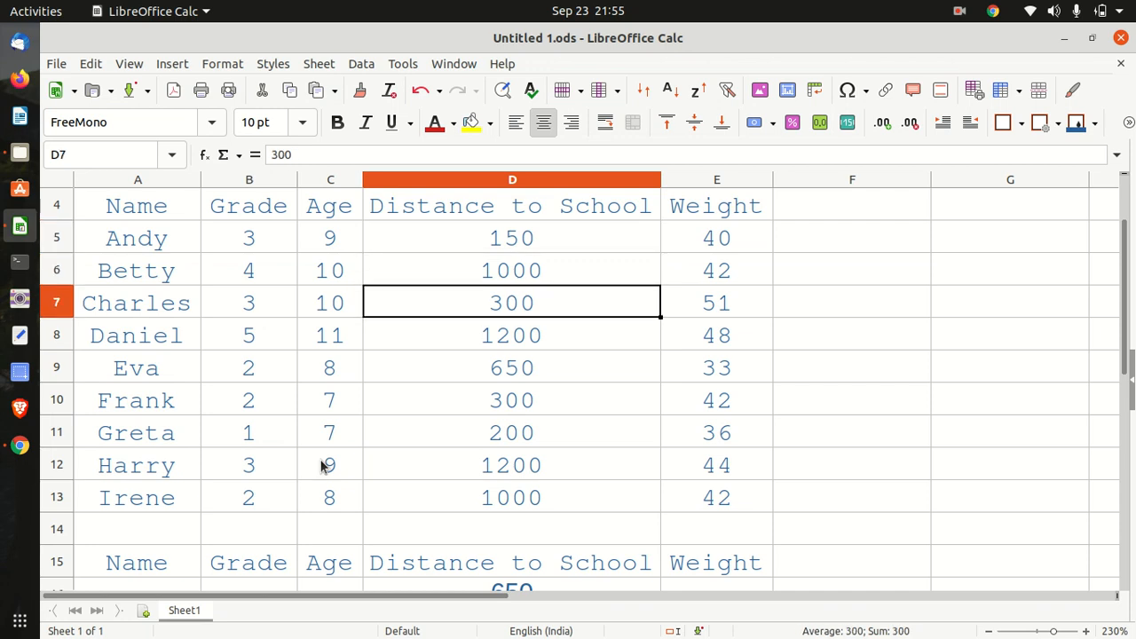
key(Down)
key(Down)
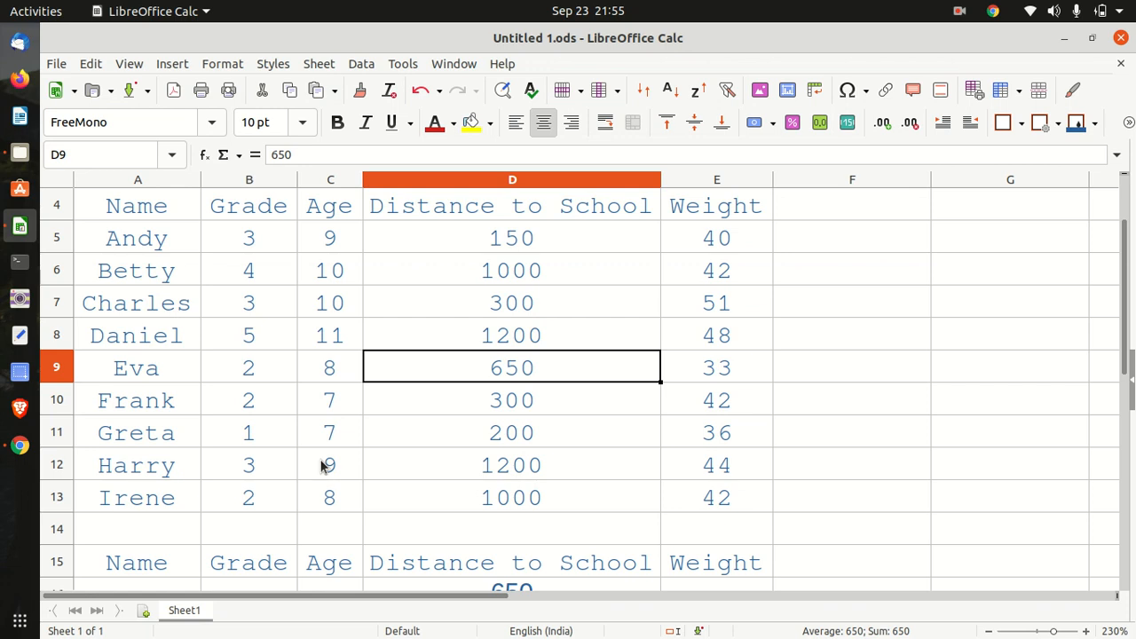
key(Down)
key(Down)
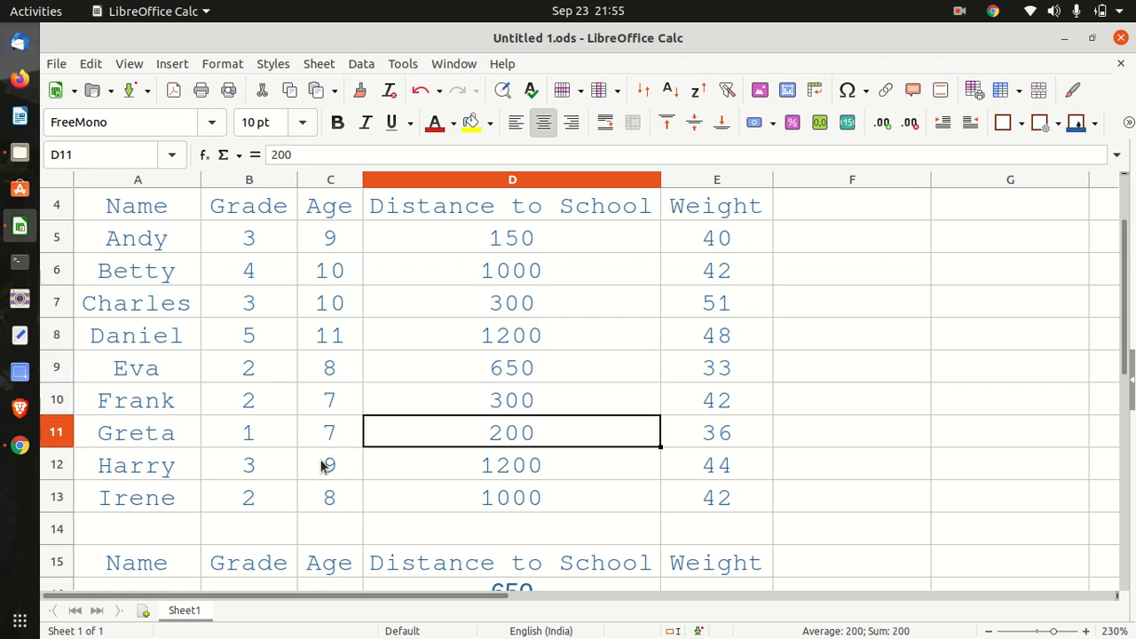
Review the table's Weight column and clear the Distance to School criterion in D16
key(Up)
key(Up)
key(Up)
key(Up)
key(Right)
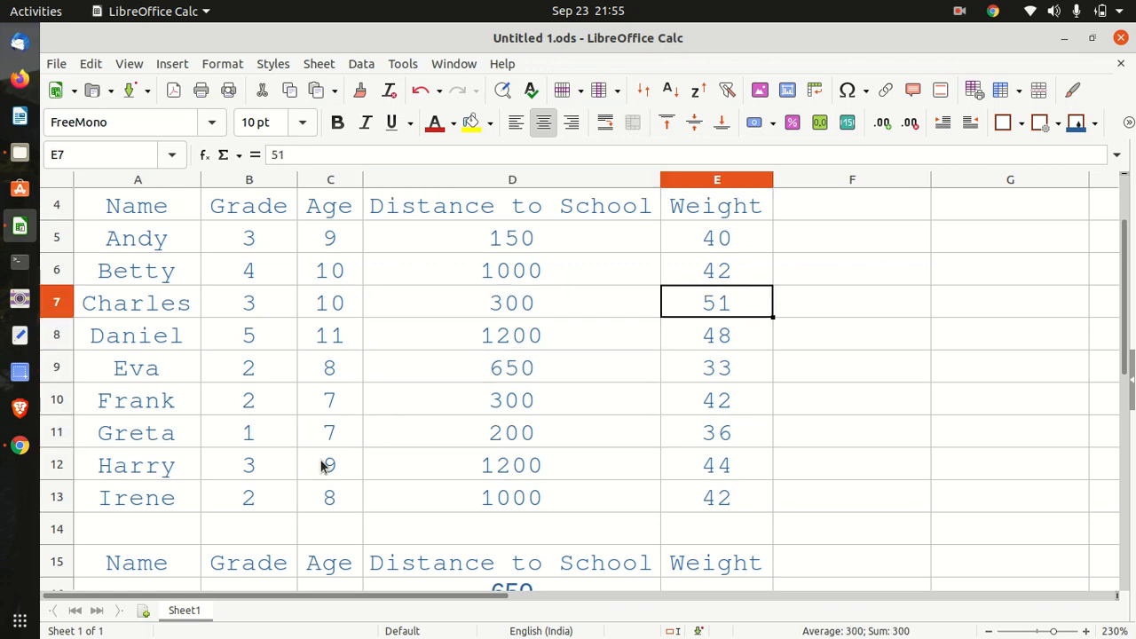
key(Down)
key(Down)
key(Down)
key(Down)
key(Down)
key(Down)
key(Down)
key(Down)
key(Down)
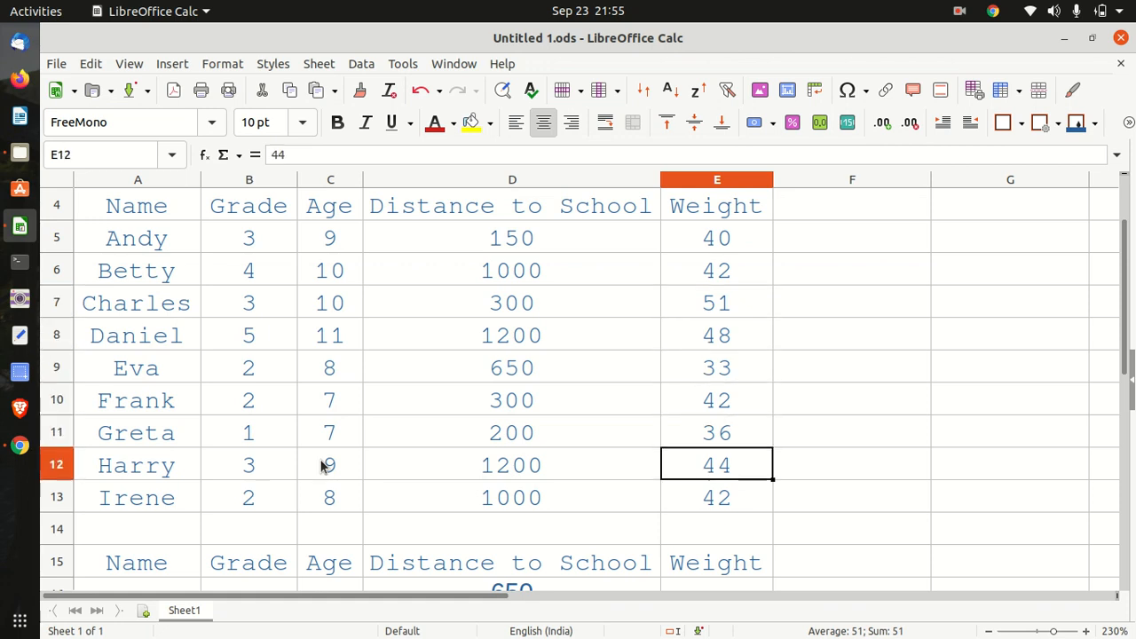
key(Left)
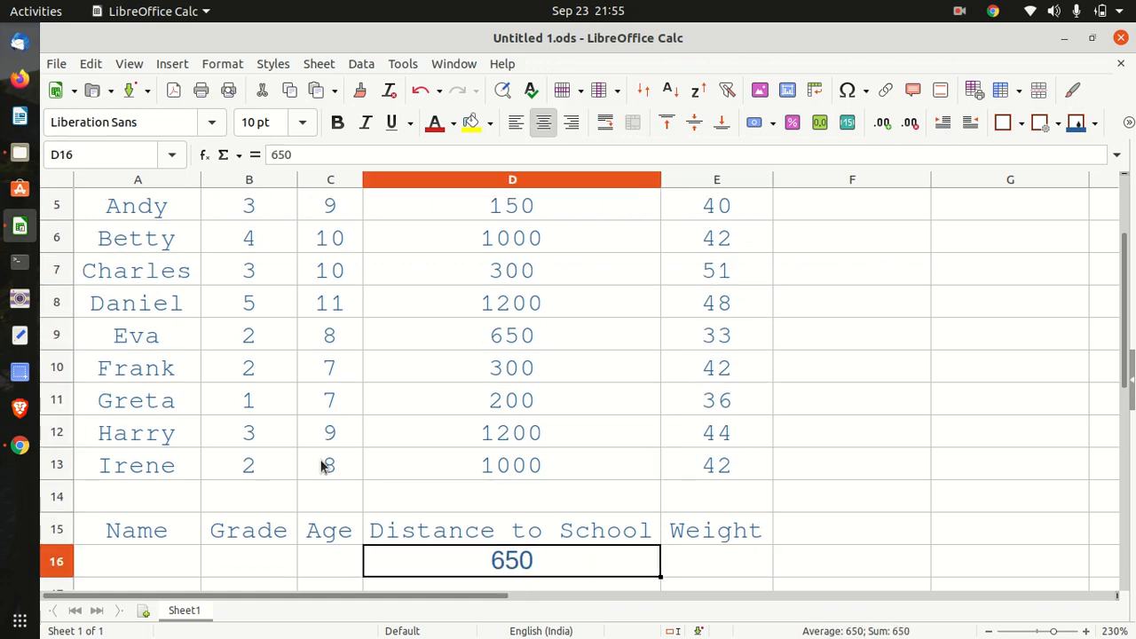
text(51)
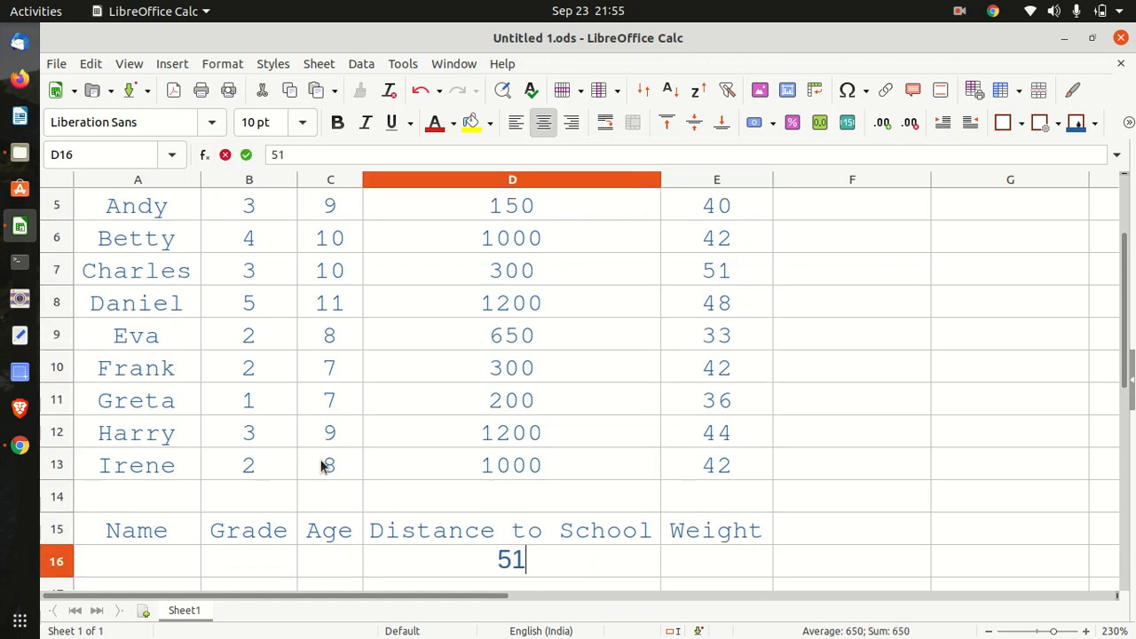
key(BackSpace)
key(BackSpace)
Enter 51 as the Weight criterion in E16 and check the DGET result in D19
key(Right)
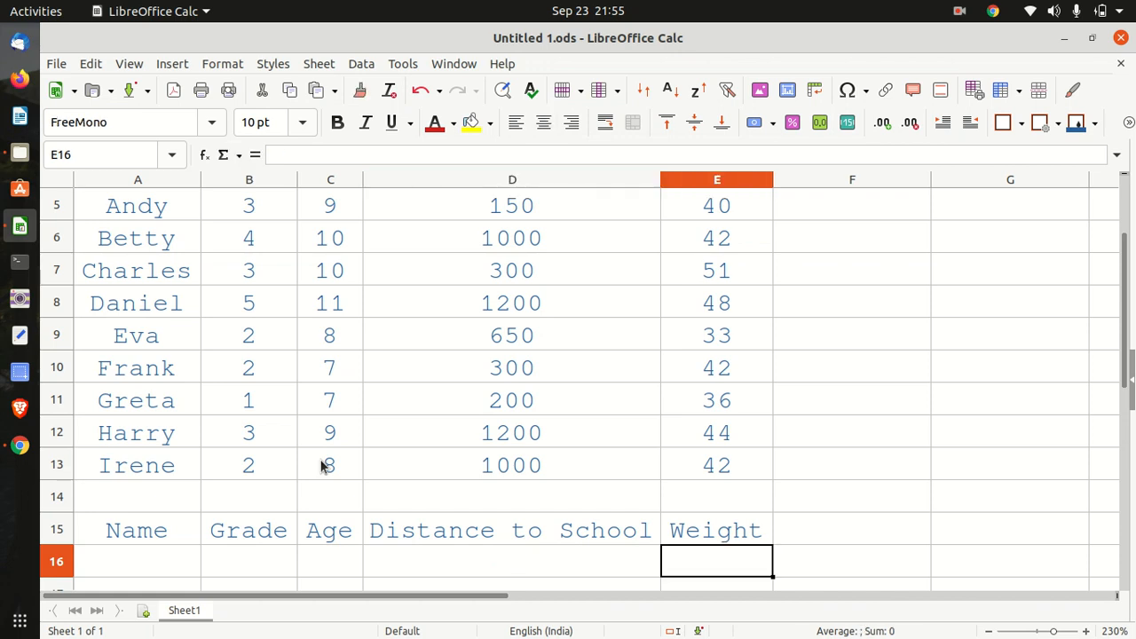
text(51)
key(Return)
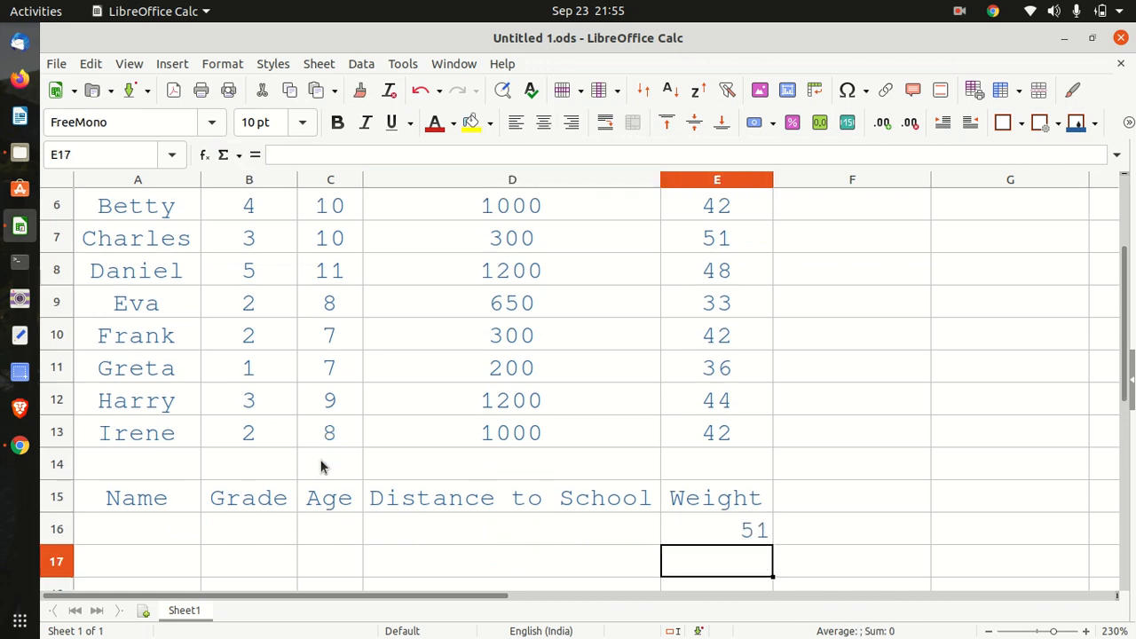
key(Down)
key(Down)
key(Down)
key(Up)
key(Up)
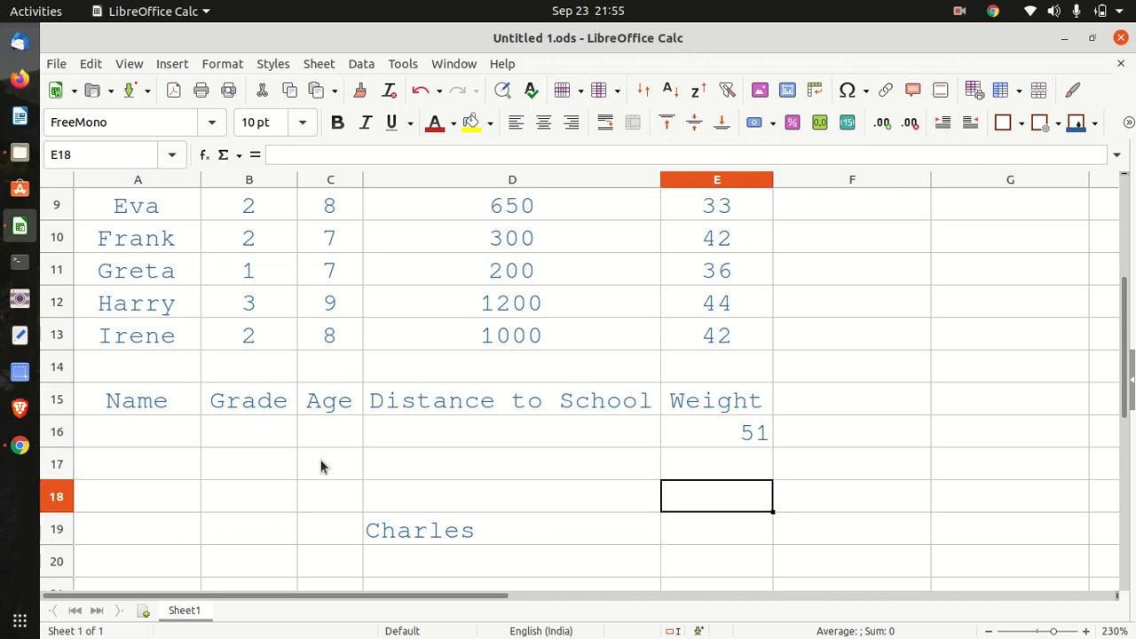
Compare the DGET result with the matching record in row 7 of the table, ending on its name in A7
key(Down)
key(Left)
key(Up)
key(Up)
key(Up)
key(Up)
key(Up)
key(Up)
key(Up)
key(Up)
key(Up)
key(Up)
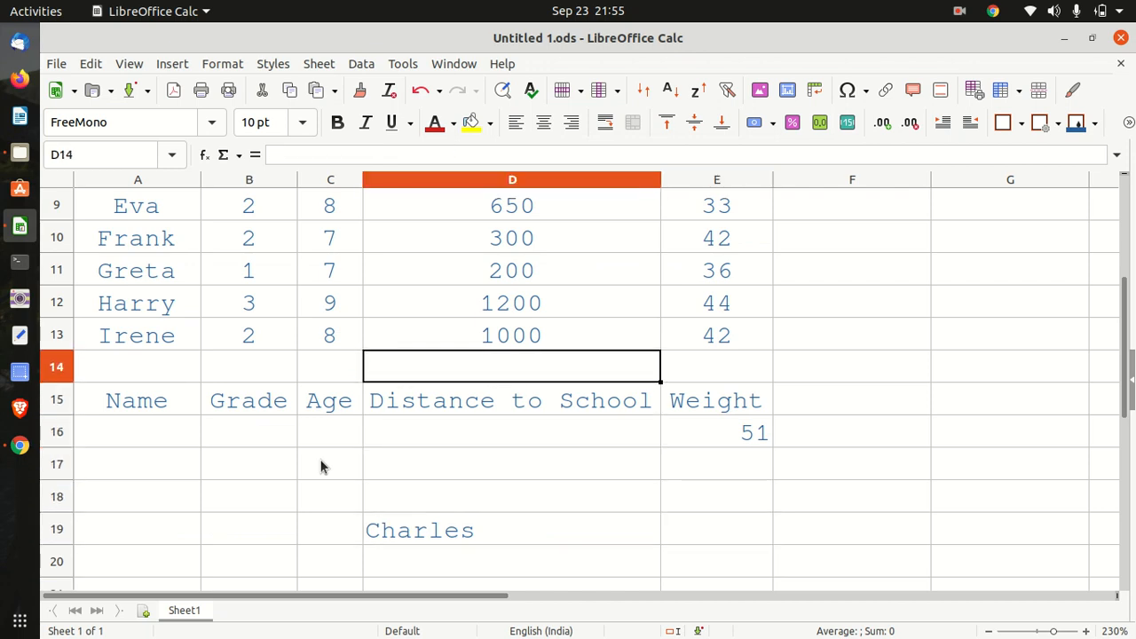
key(Up)
key(Up)
key(Up)
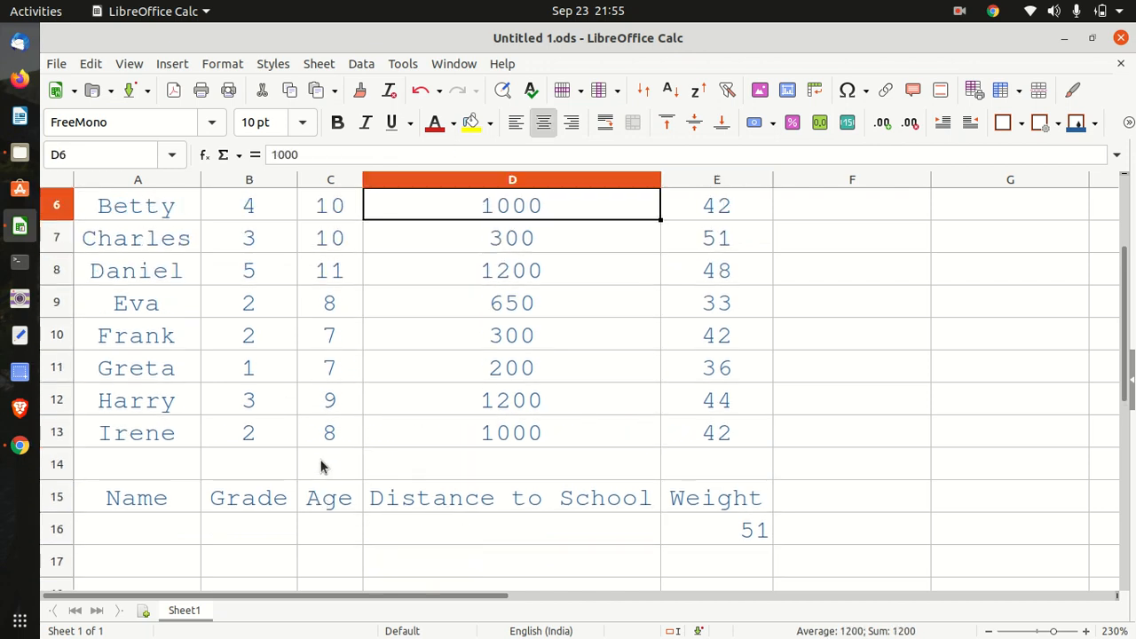
key(Down)
key(Left)
key(Left)
key(Left)
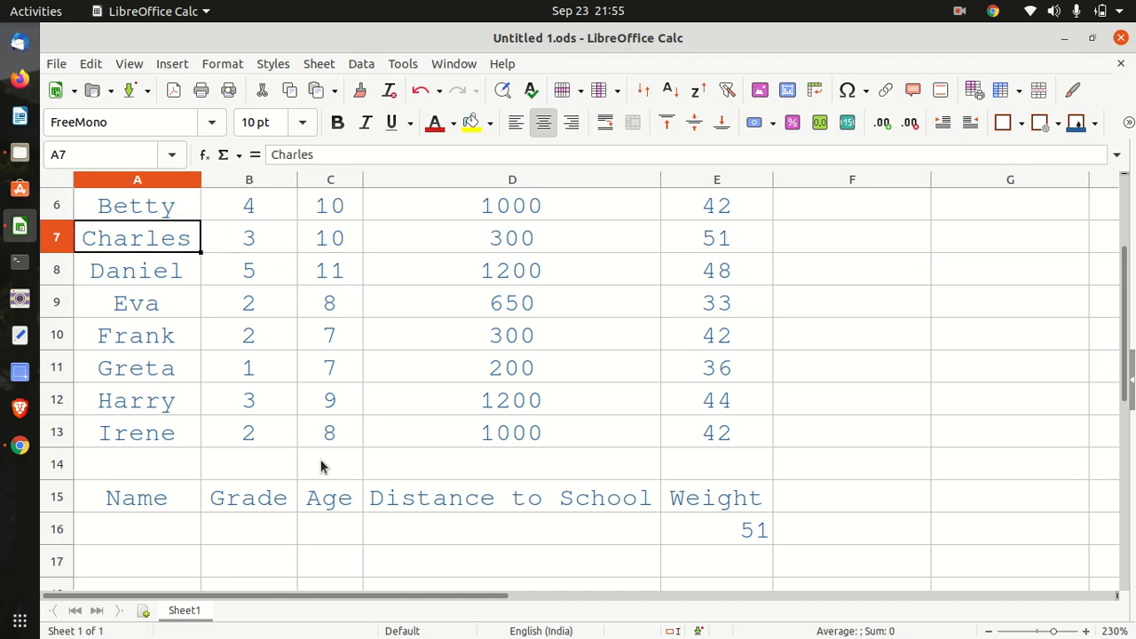